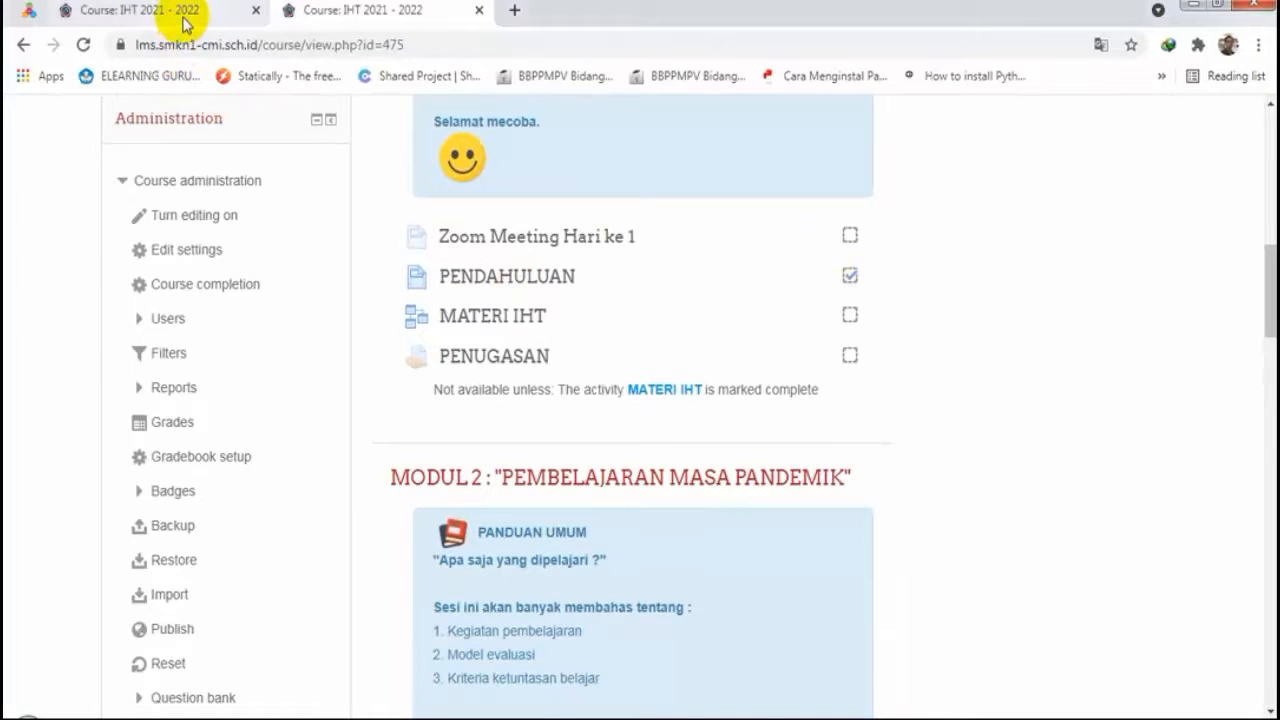
# Step: Compare the two open IHT 2021 - 2022 course pages and close the one that shows completion checkboxes
pyautogui.click(205, 18)
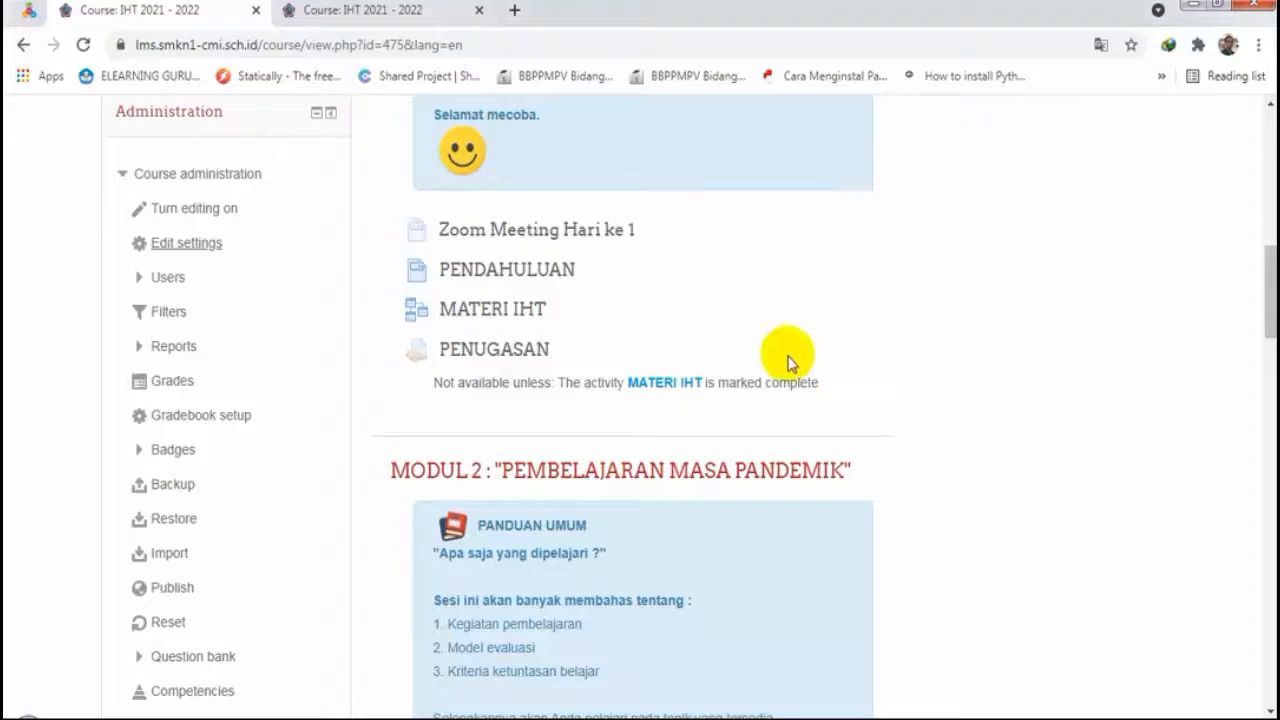
pyautogui.click(368, 14)
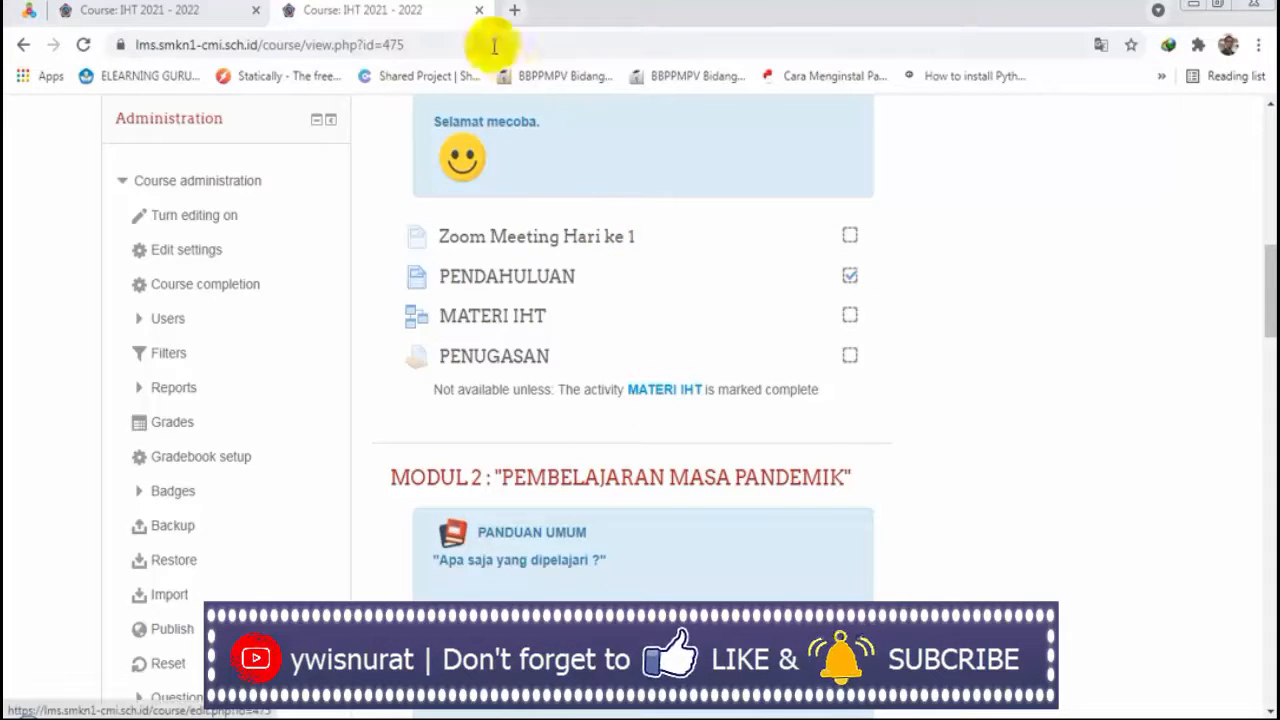
pyautogui.click(477, 11)
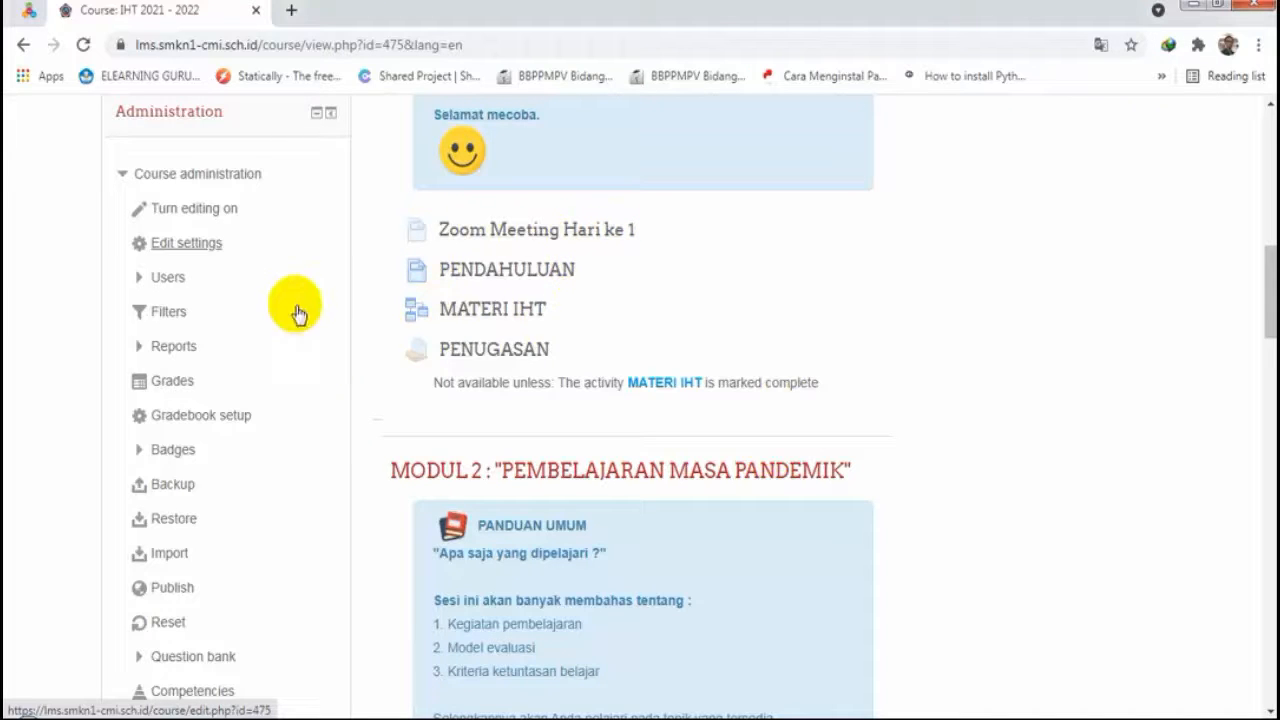
# Step: Open the settings of the IHT 2021 - 2022 course for editing from its course administration options
pyautogui.scroll(10, 265, 335)
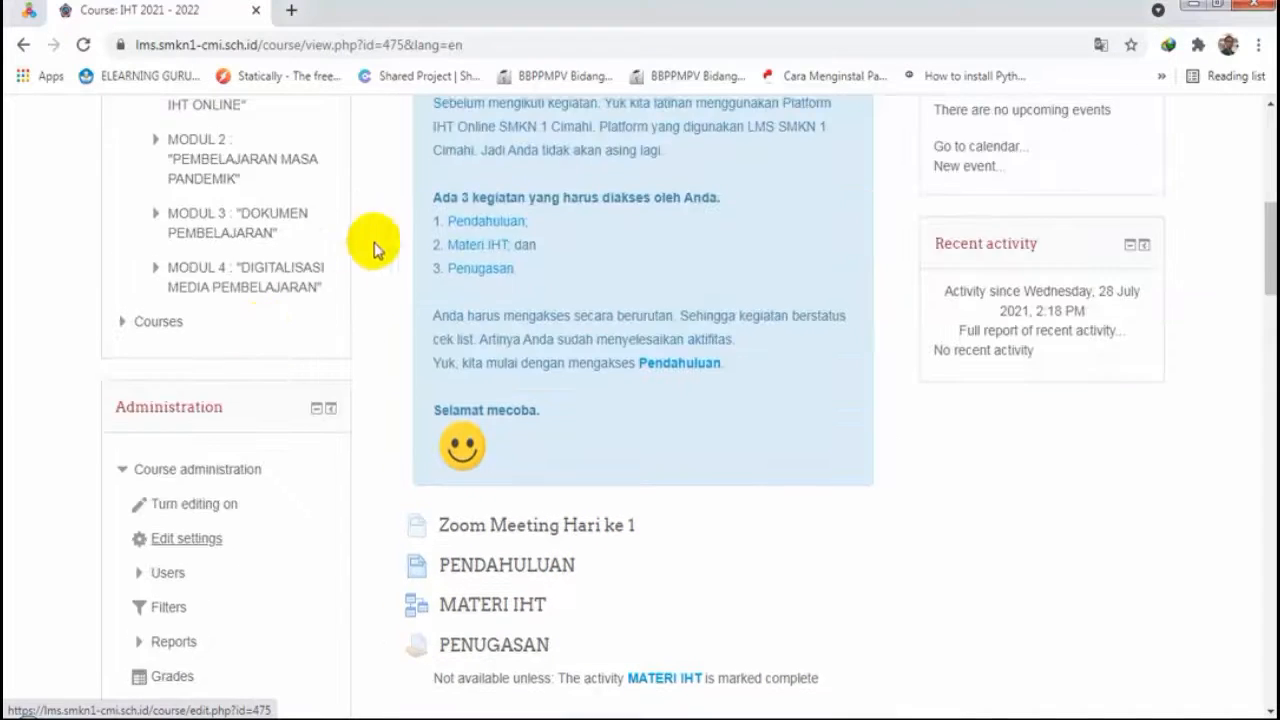
pyautogui.scroll(-7, 280, 350)
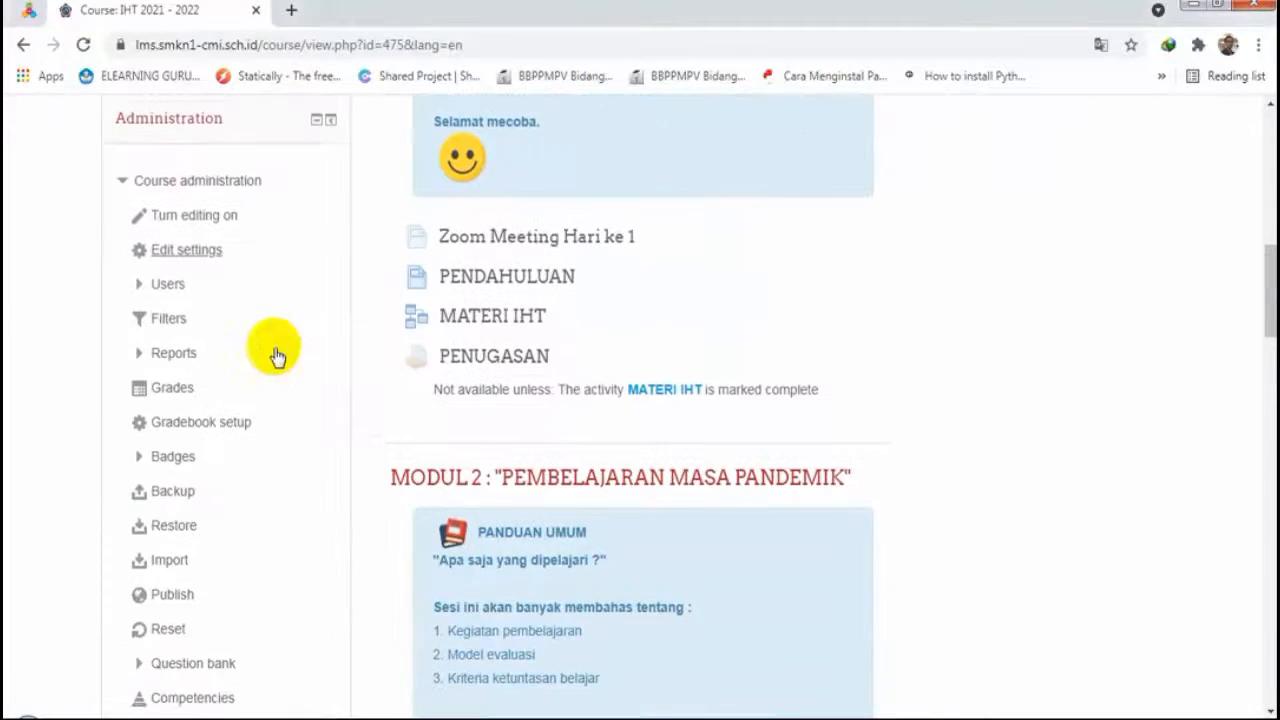
pyautogui.click(118, 177)
pyautogui.scroll(1, 240, 200)
pyautogui.scroll(2, 190, 225)
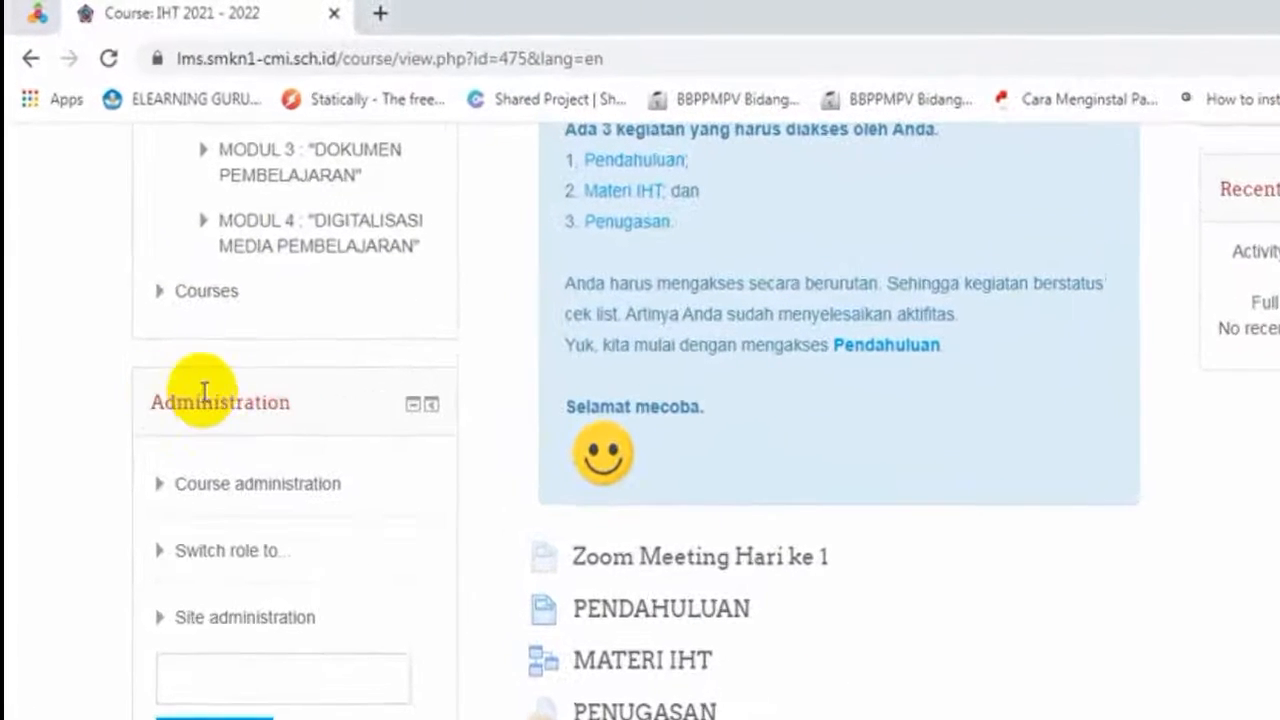
pyautogui.click(165, 490)
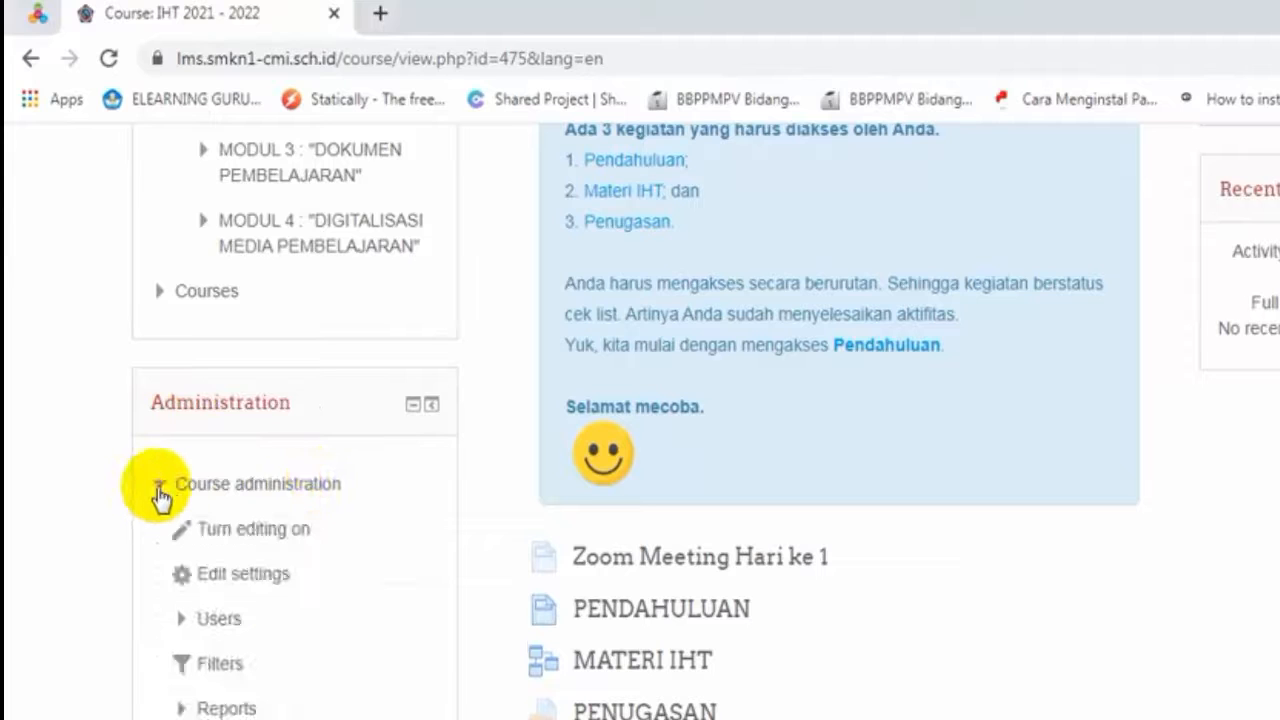
pyautogui.scroll(-3, 417, 486)
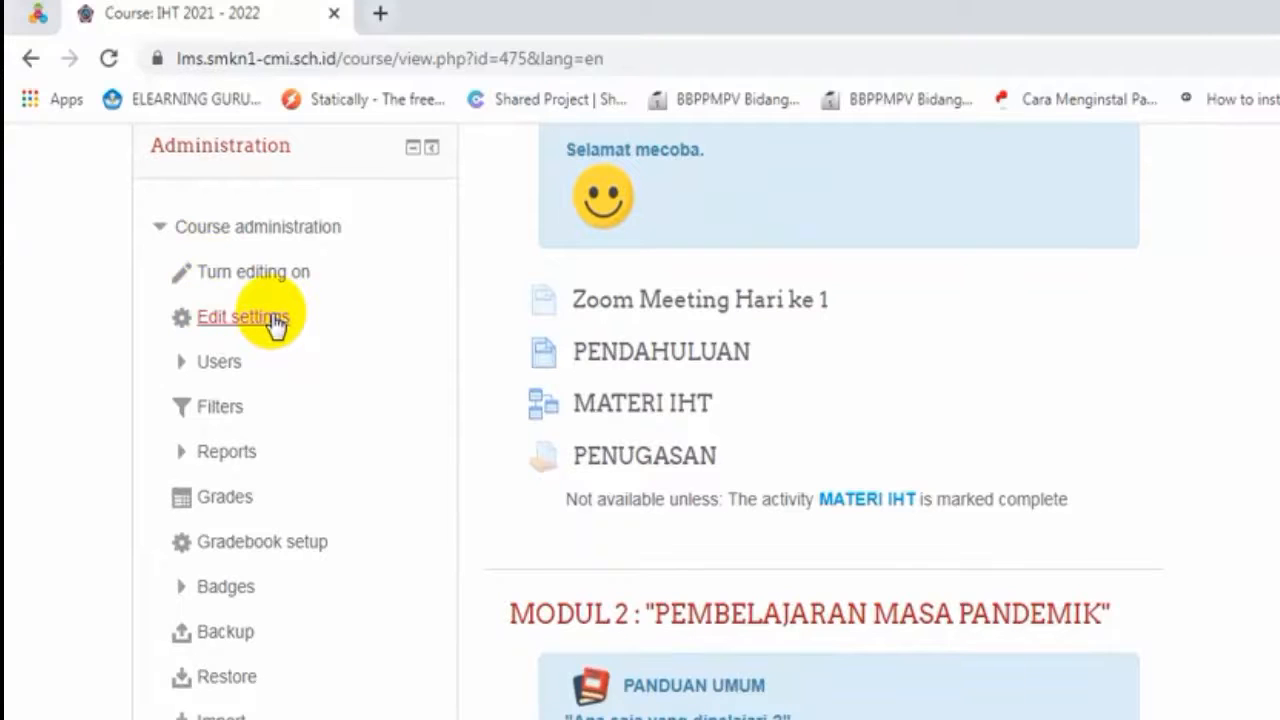
pyautogui.click(275, 320)
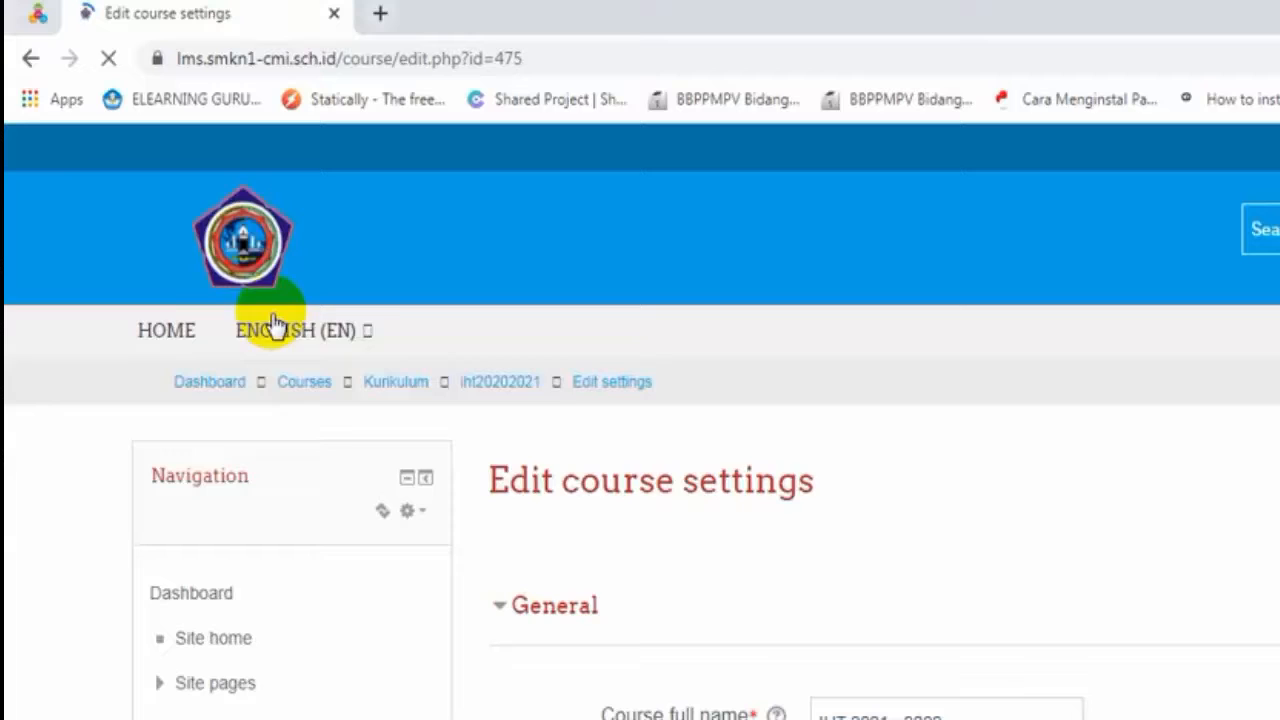
# Step: Collapse the General and Description sections of the course settings form
pyautogui.scroll(-3, 760, 530)
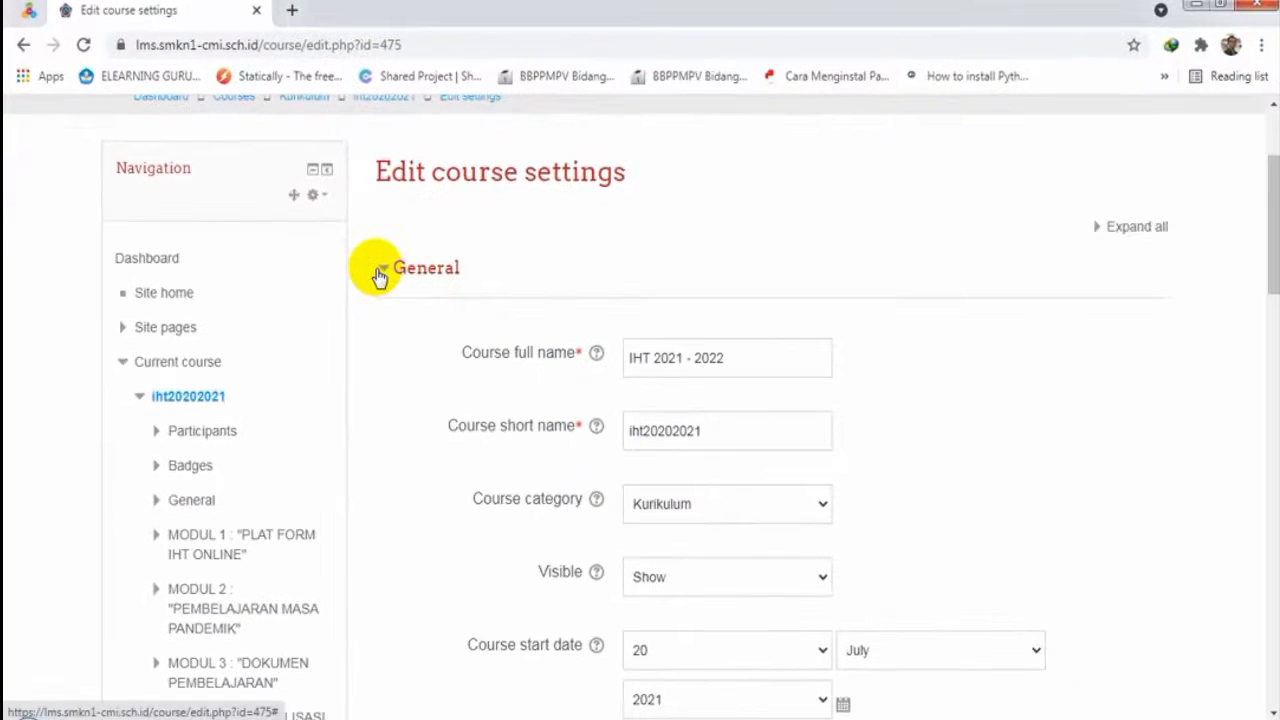
pyautogui.click(384, 270)
pyautogui.scroll(-1, 591, 300)
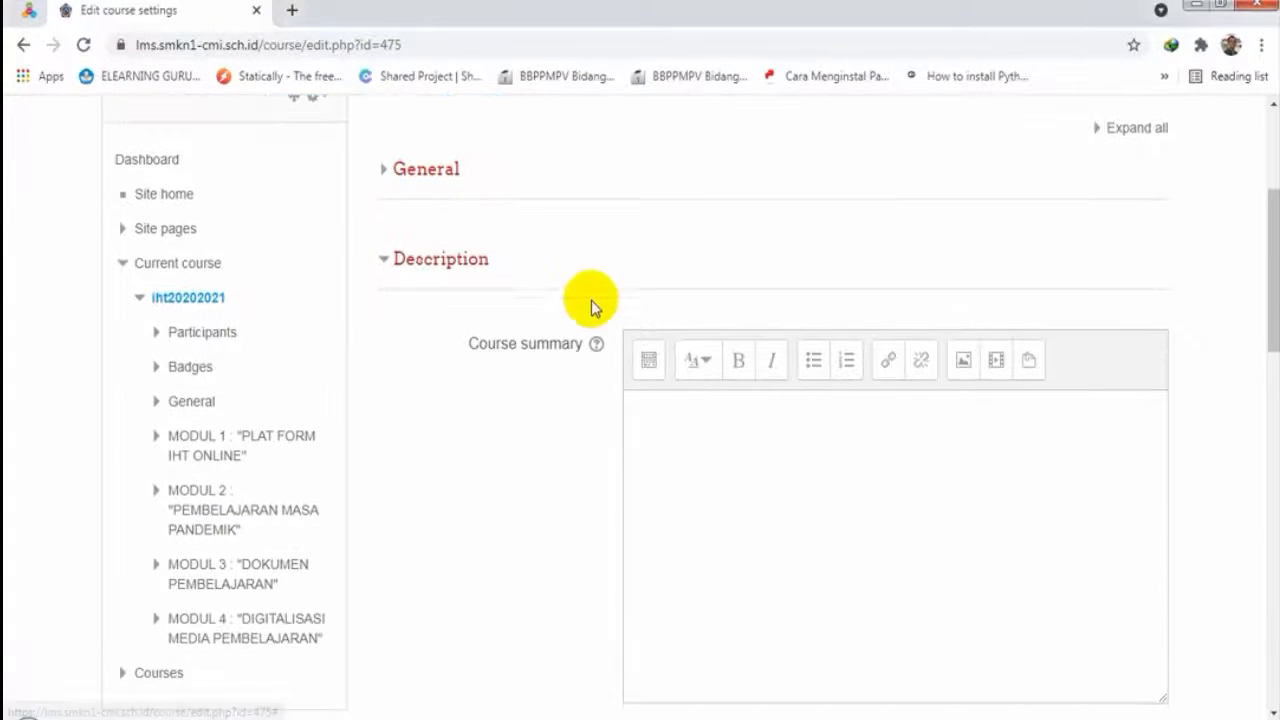
pyautogui.click(393, 263)
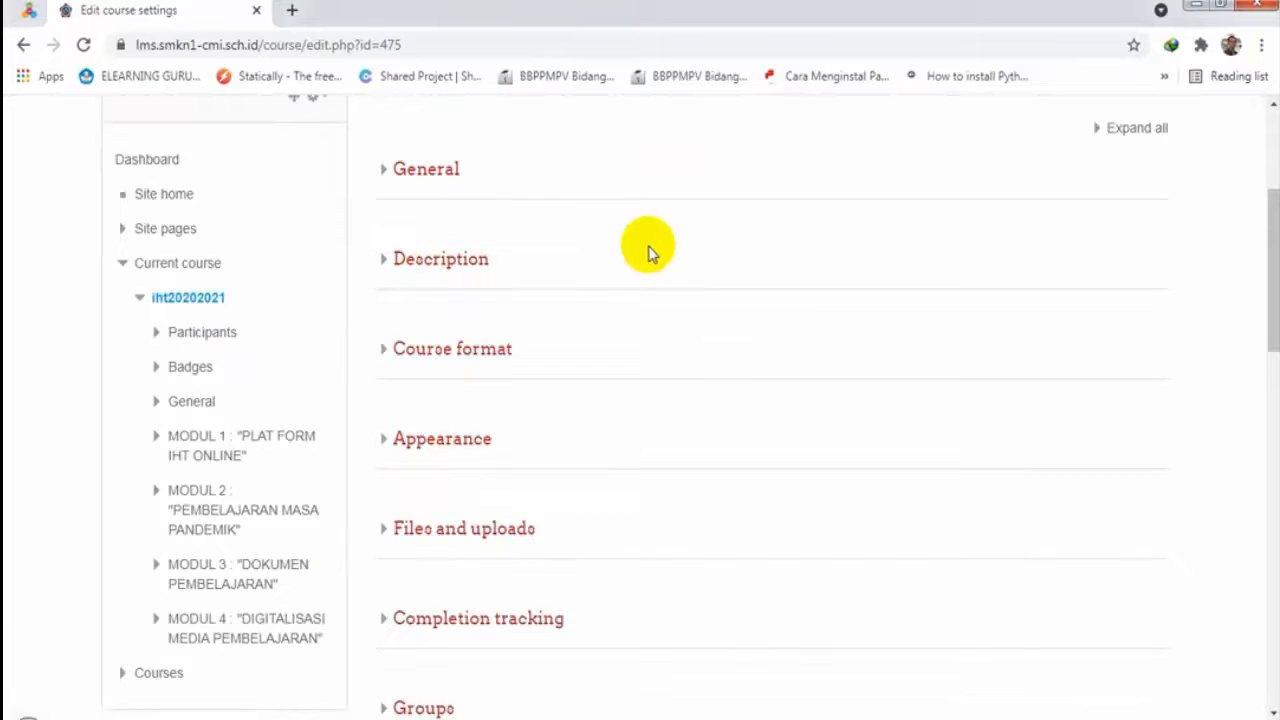
# Step: Expand the course's Completion tracking section and set Enable completion tracking to Yes
pyautogui.scroll(-1, 563, 252)
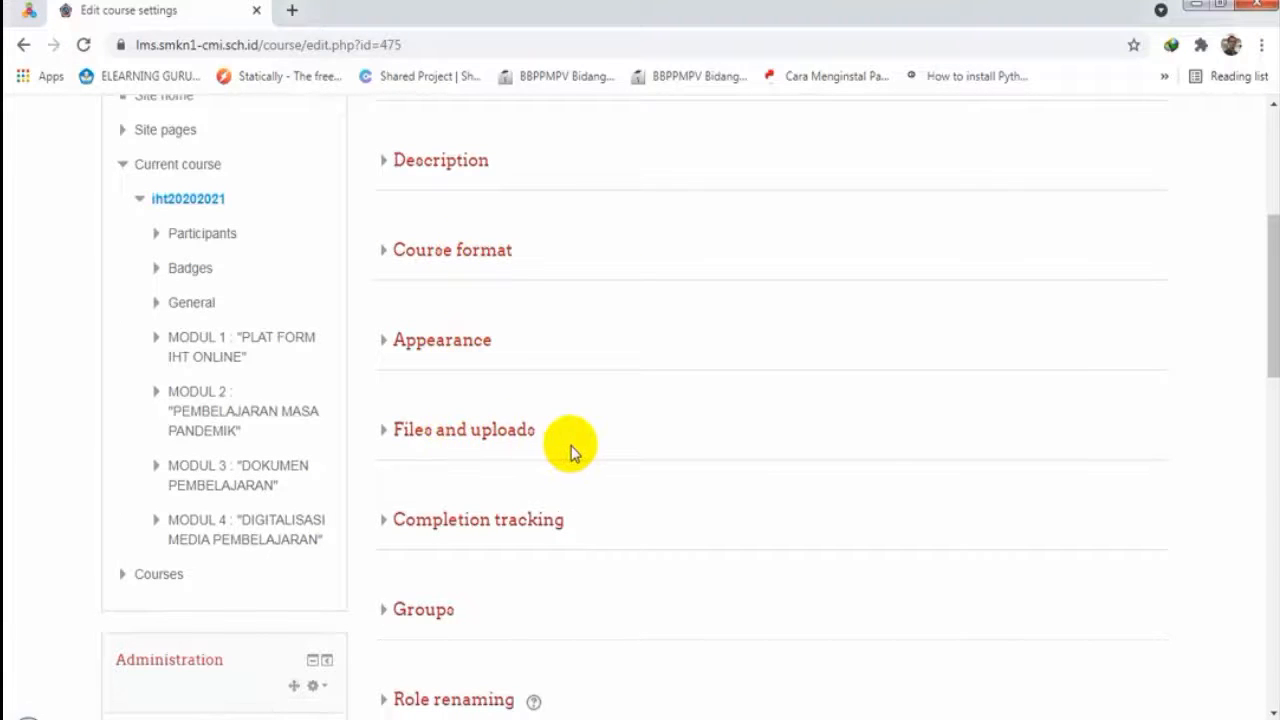
pyautogui.scroll(-1, 565, 452)
pyautogui.scroll(-1, 491, 428)
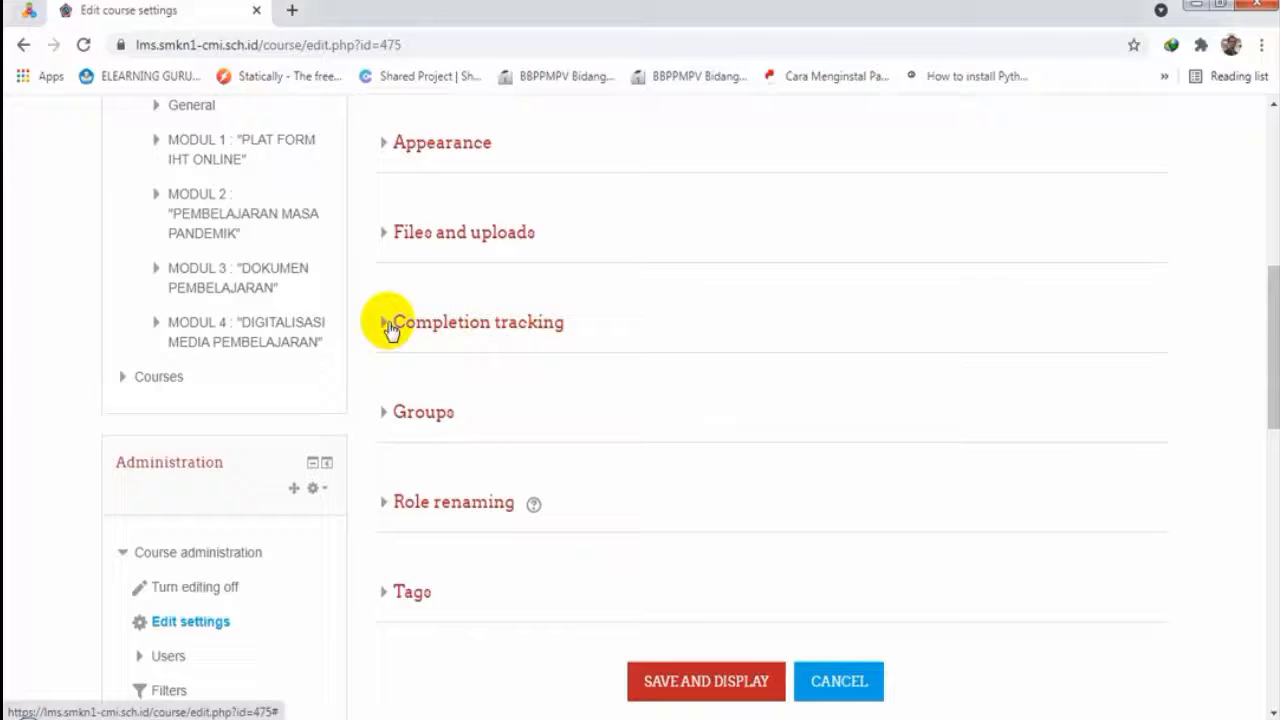
pyautogui.click(387, 323)
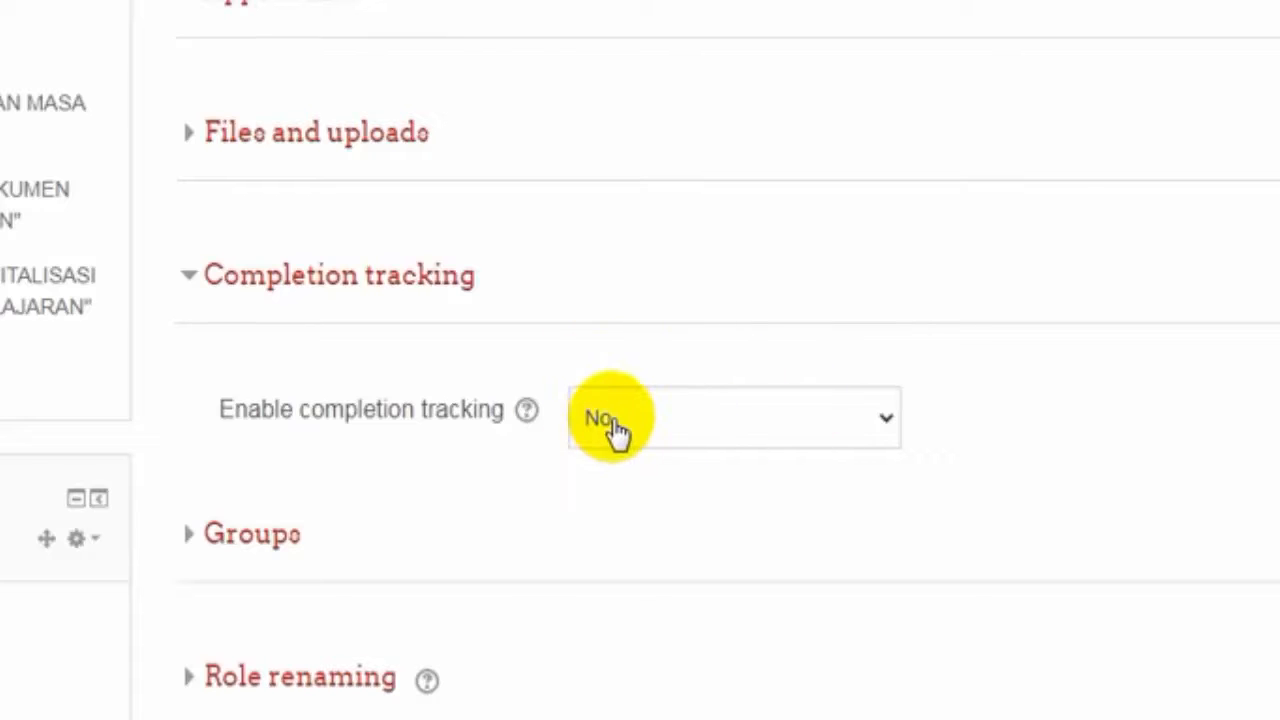
pyautogui.click(661, 433)
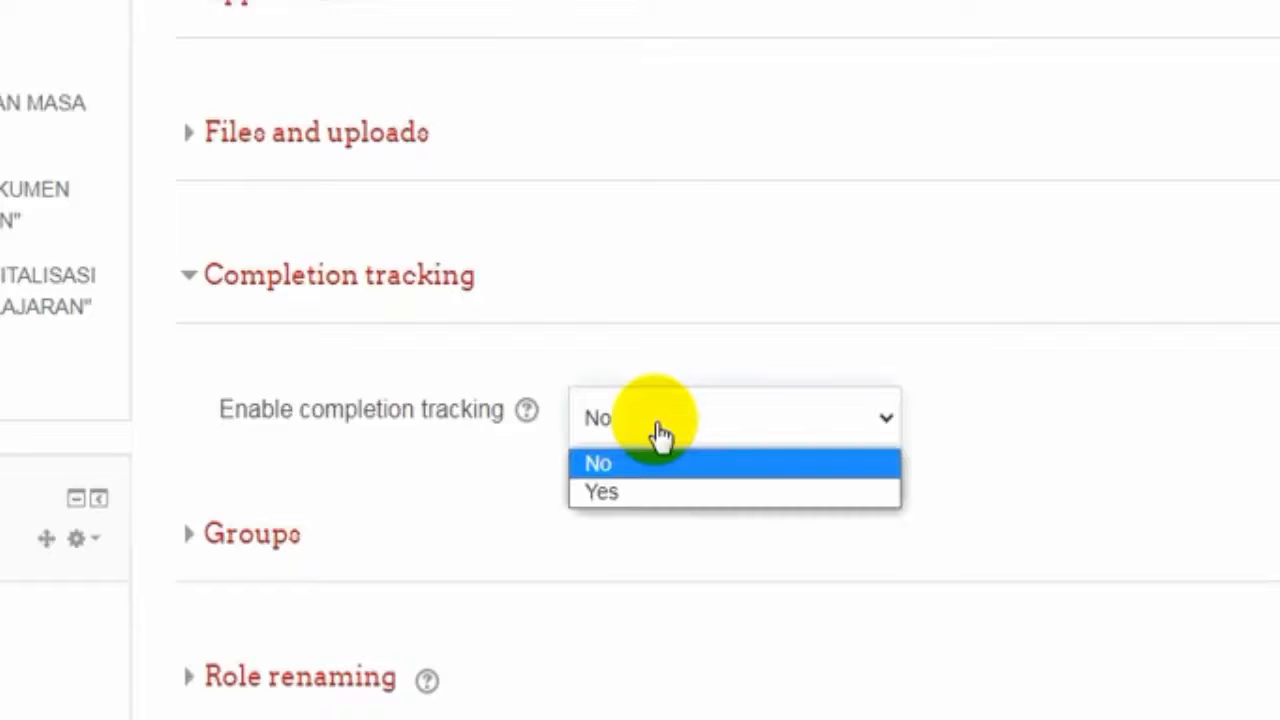
pyautogui.click(657, 492)
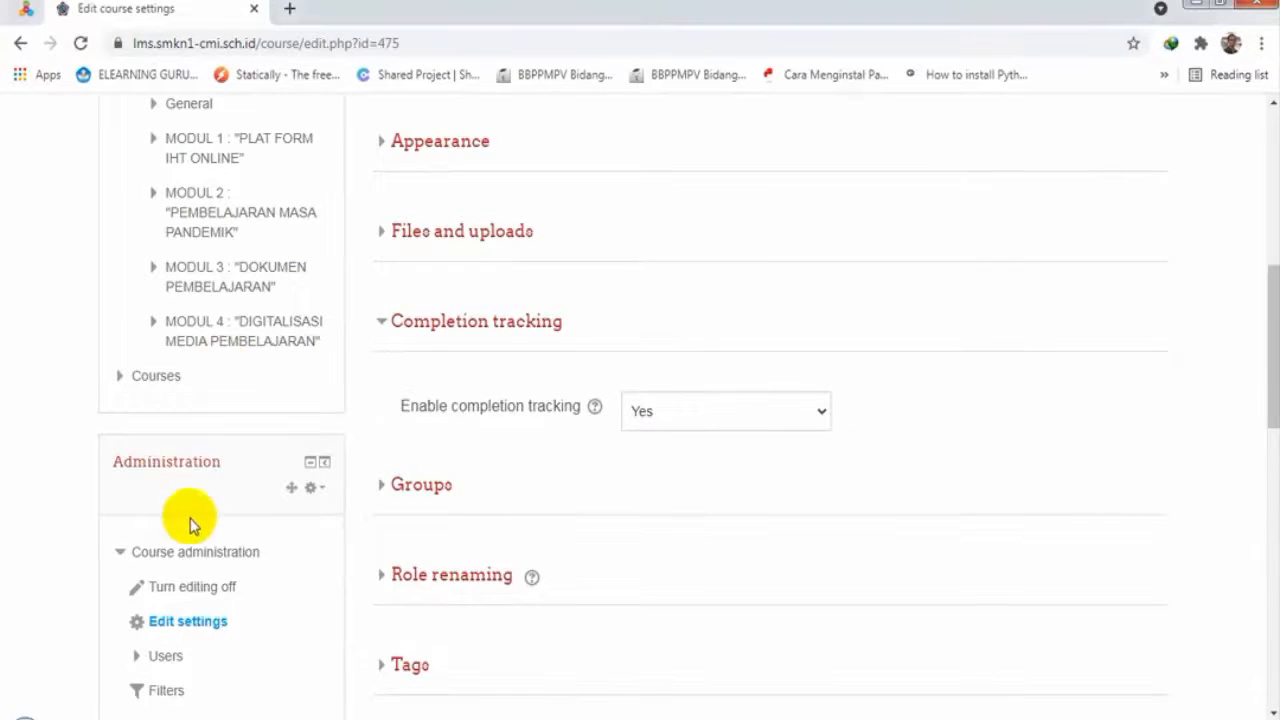
# Step: Review the completion tracking setting, then save the course settings and display the course
pyautogui.scroll(-3, 190, 490)
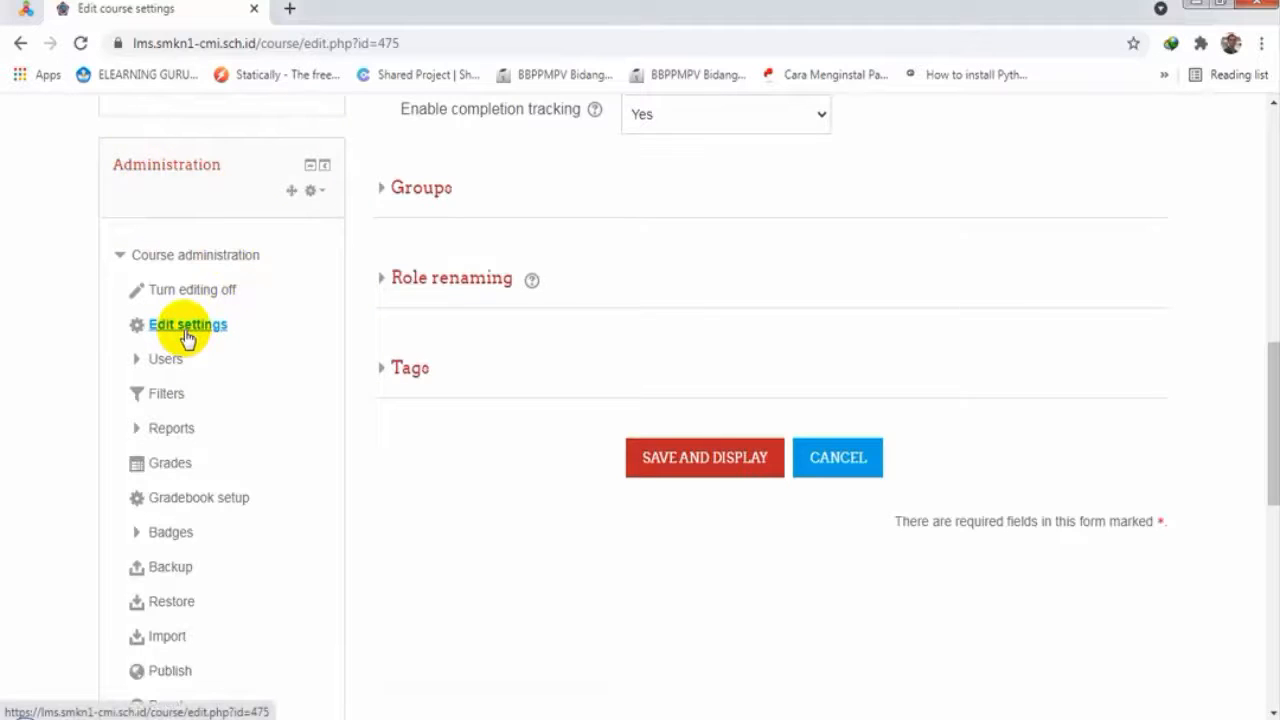
pyautogui.scroll(4, 264, 345)
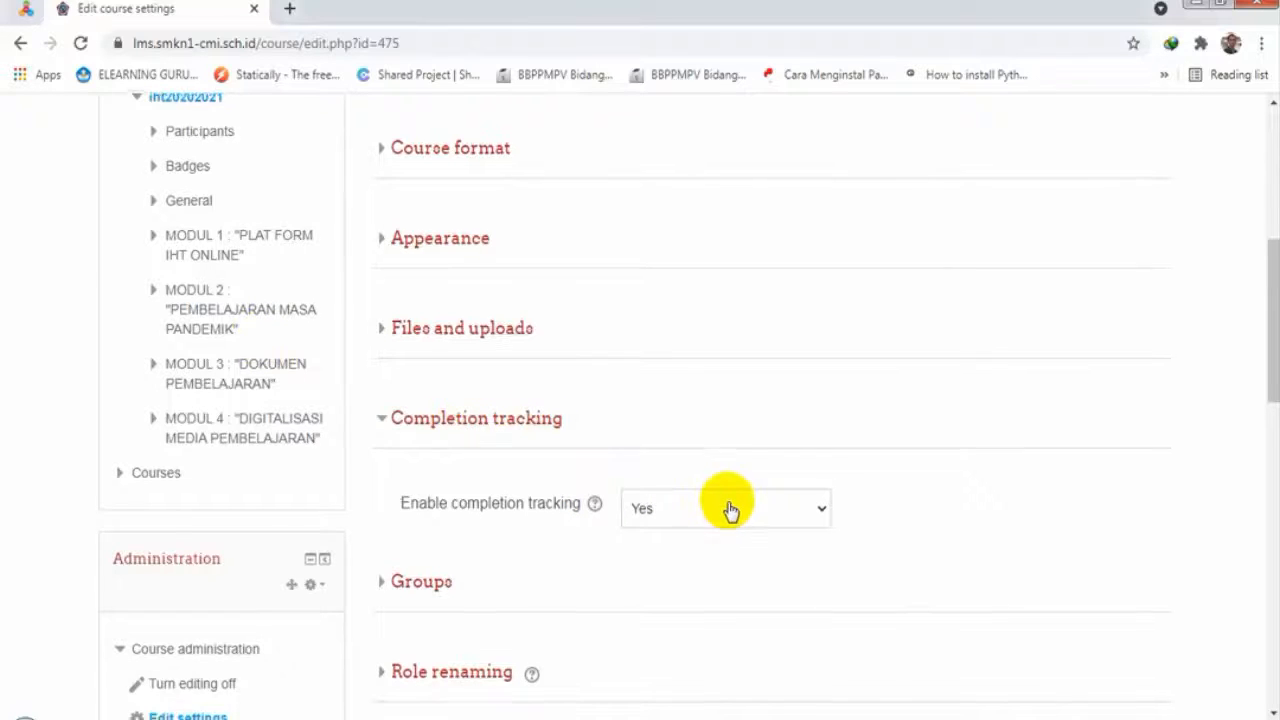
pyautogui.scroll(-5, 730, 510)
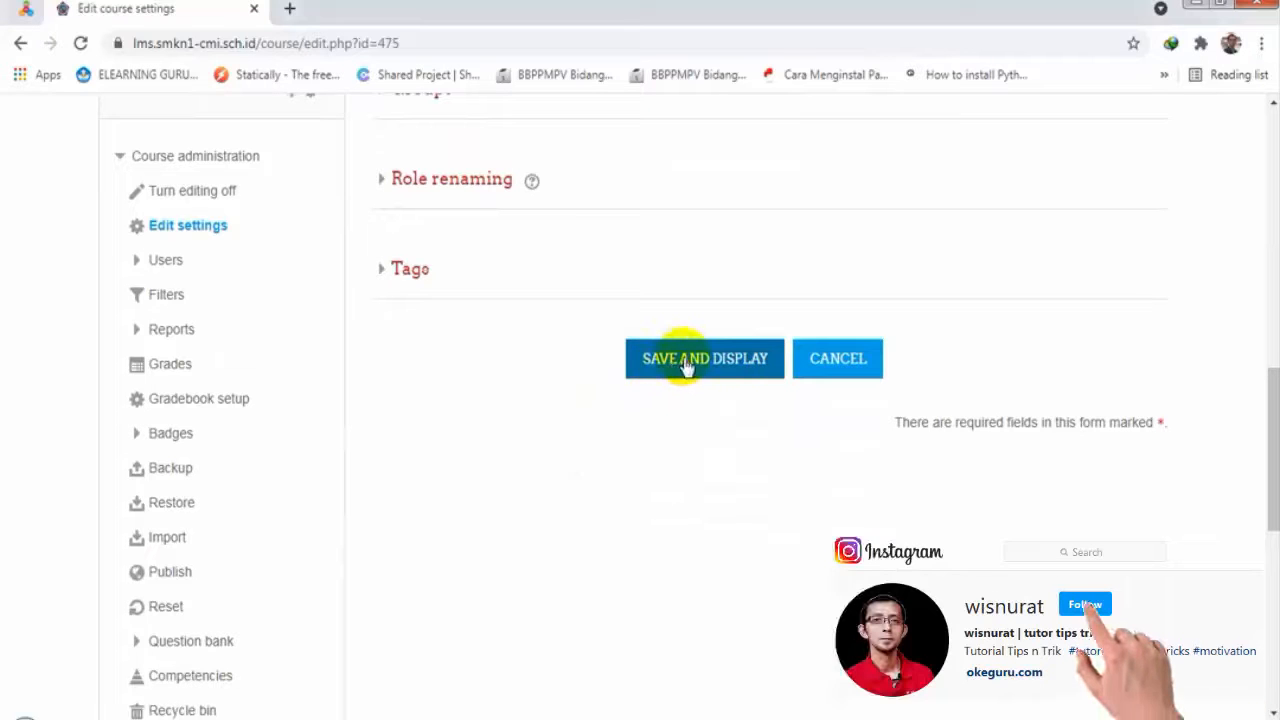
pyautogui.click(686, 362)
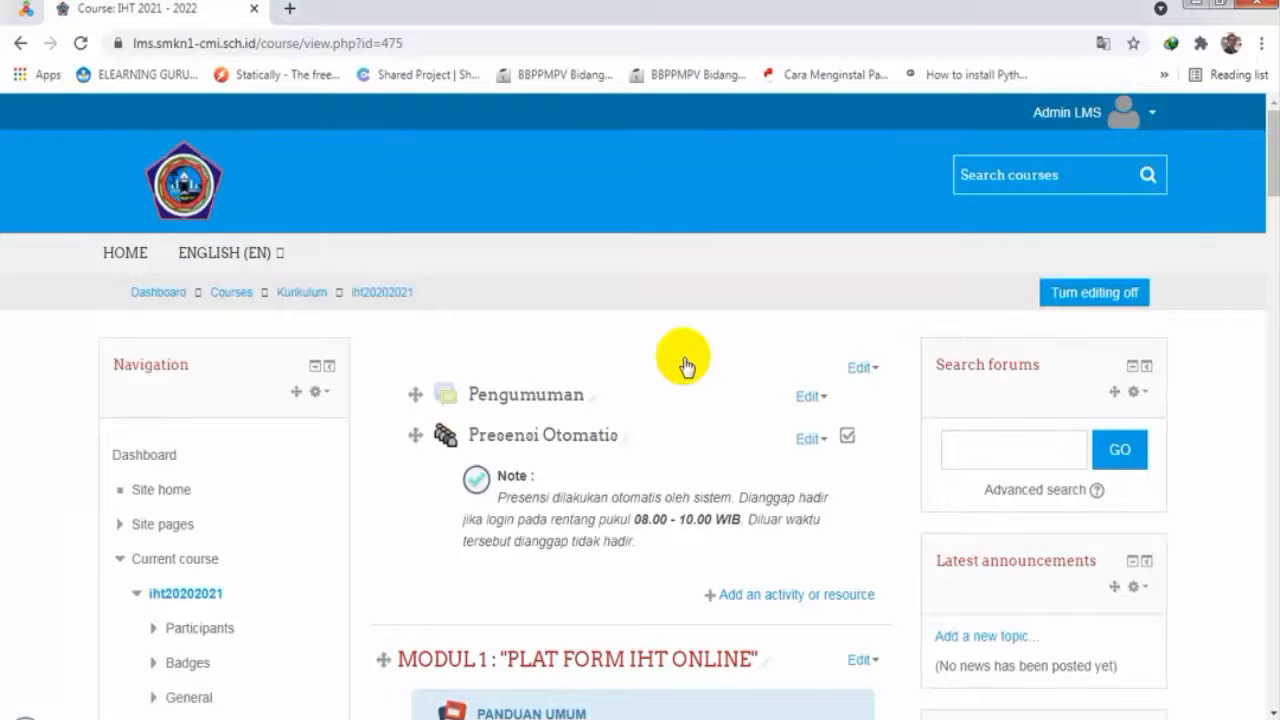
# Step: Open the settings of the "Zoom Meeting Hari ke 1" page in MODUL 1 for editing
pyautogui.scroll(-2, 686, 366)
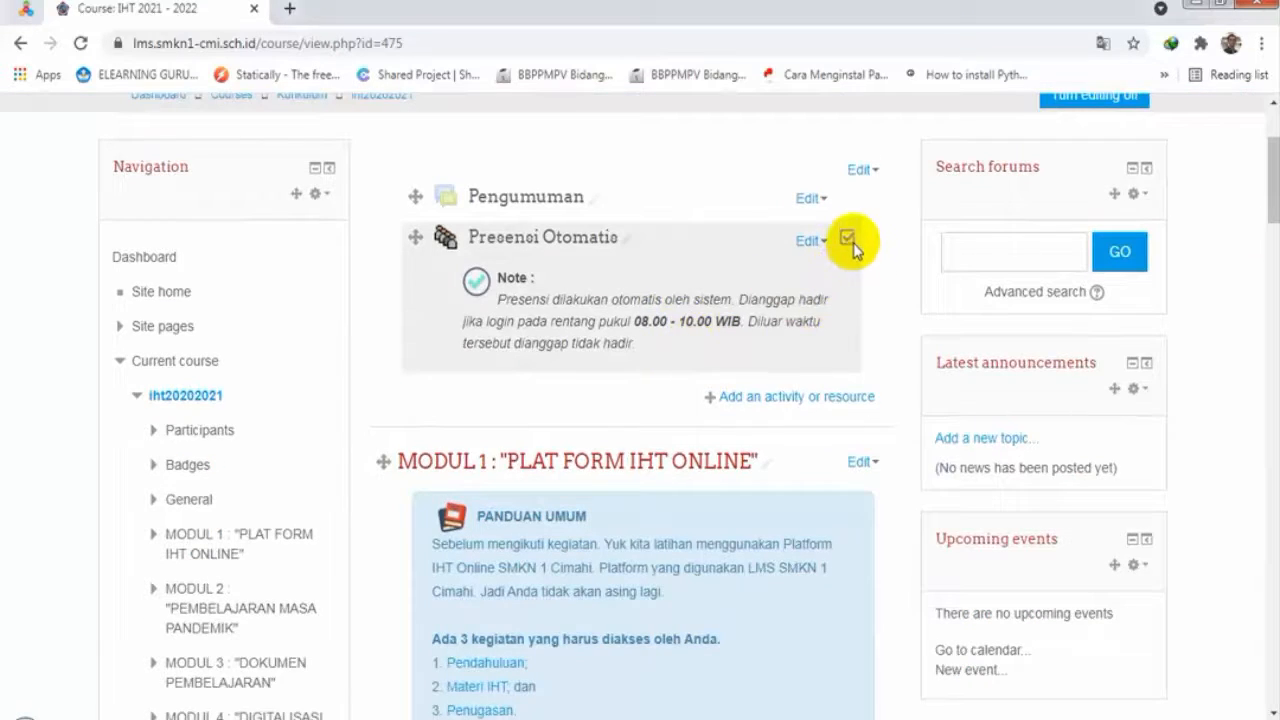
pyautogui.scroll(-6, 850, 255)
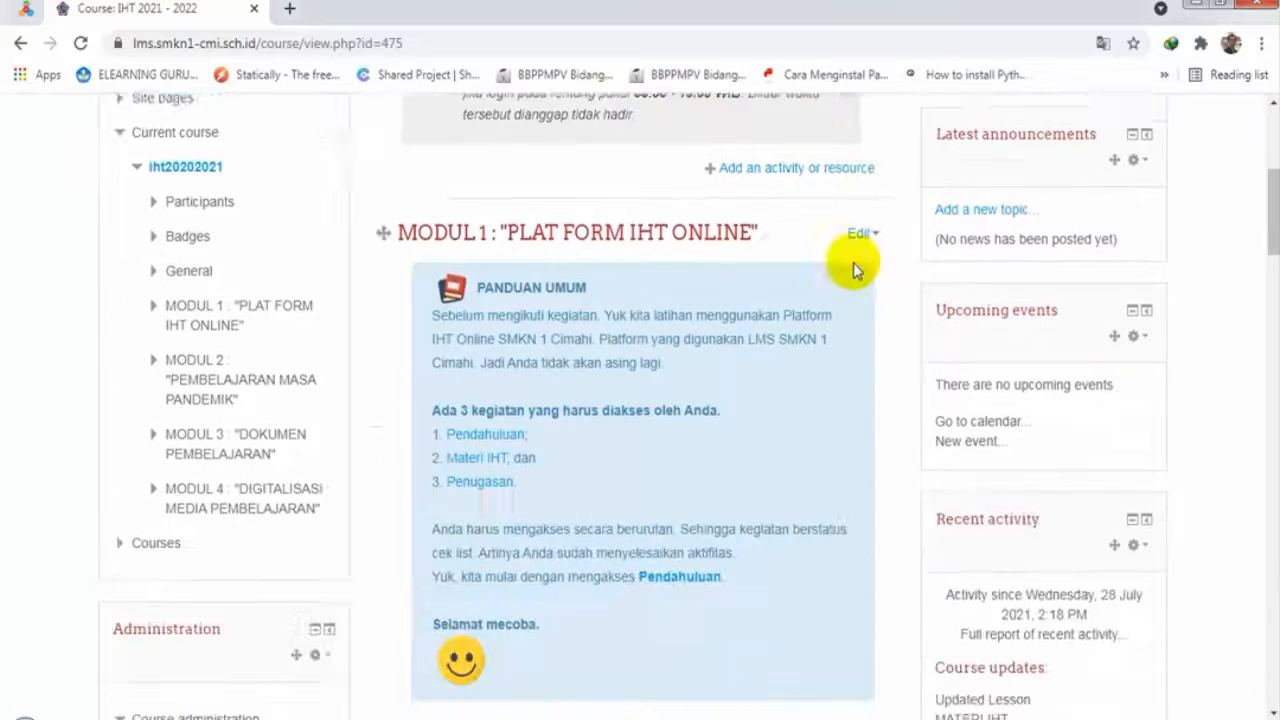
pyautogui.scroll(-2, 670, 360)
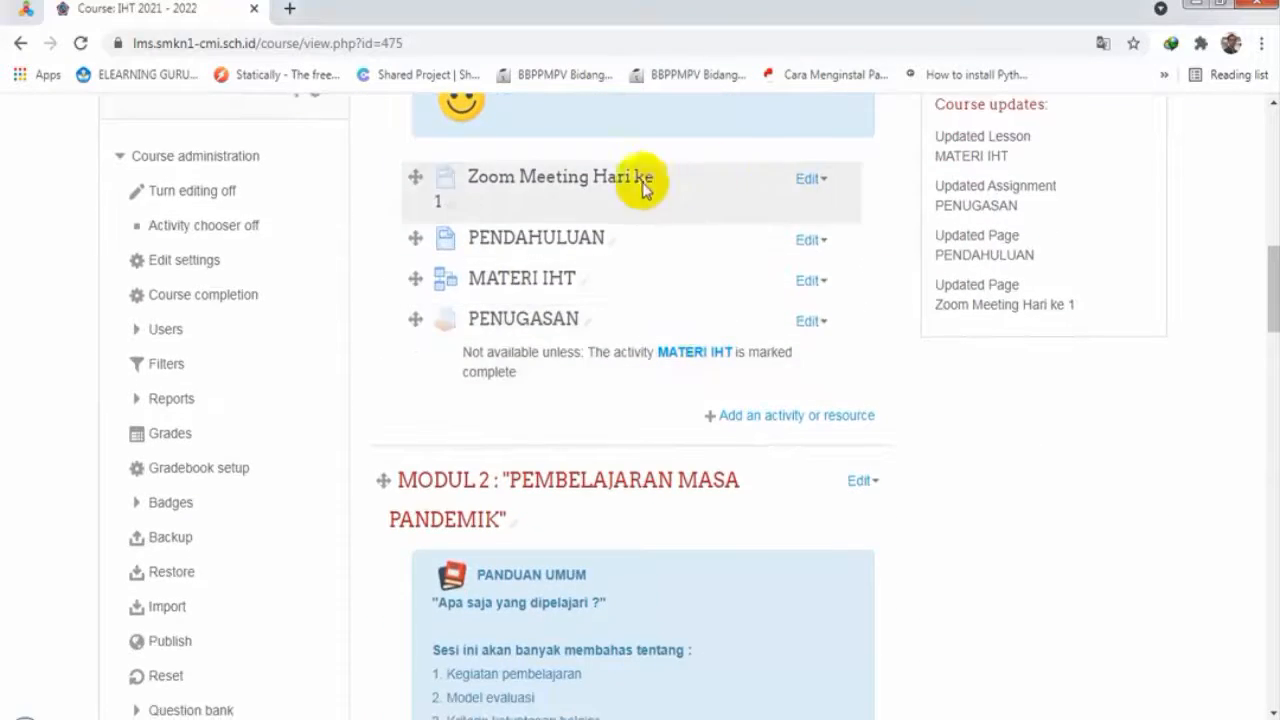
pyautogui.scroll(1, 594, 195)
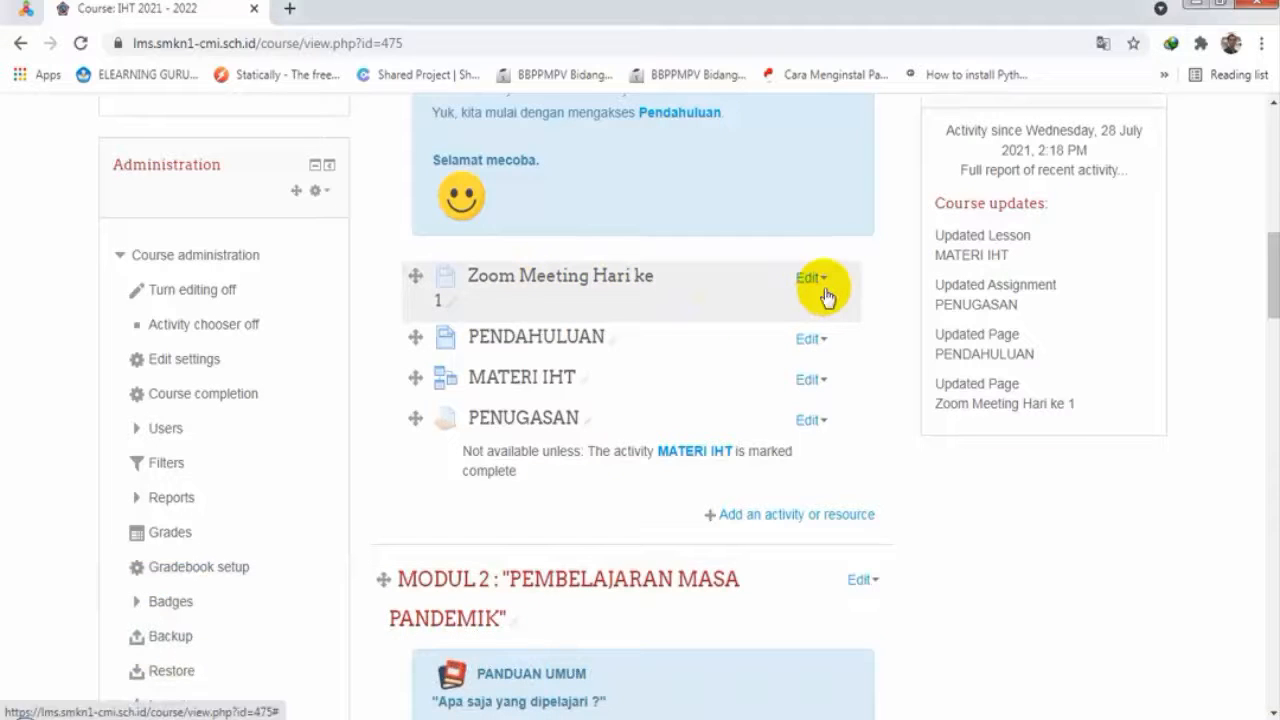
pyautogui.click(820, 281)
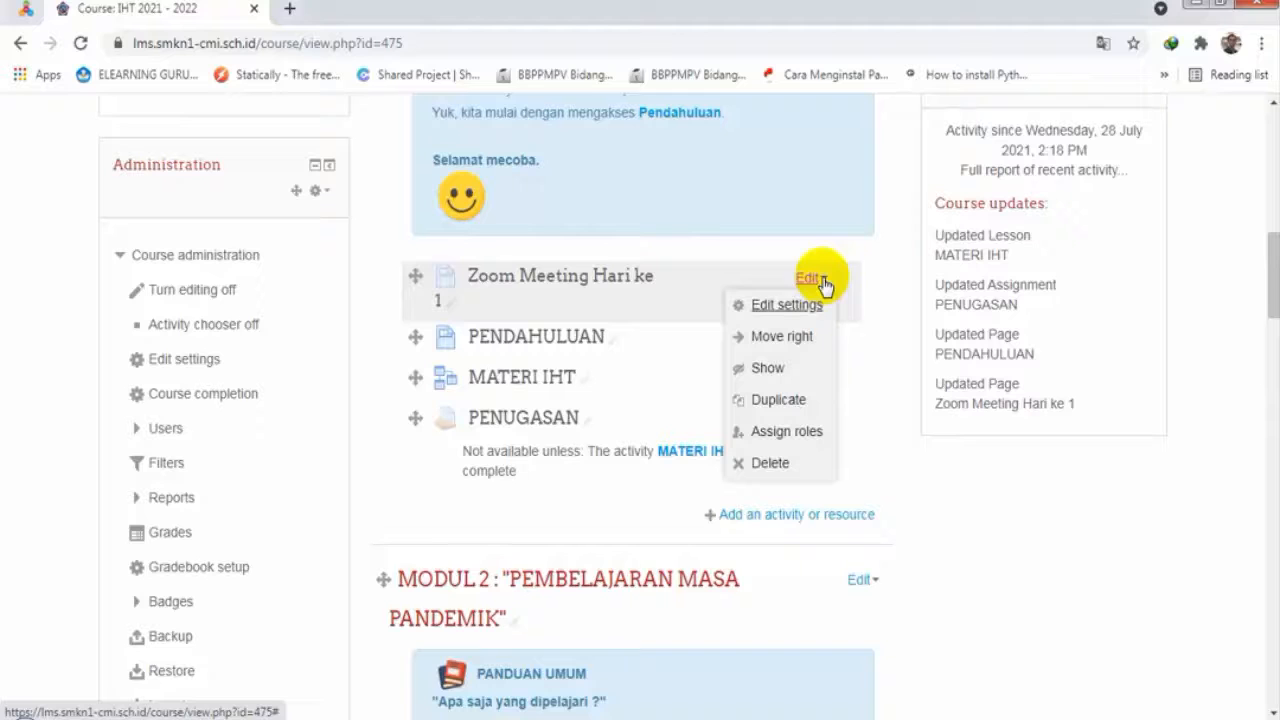
pyautogui.click(768, 304)
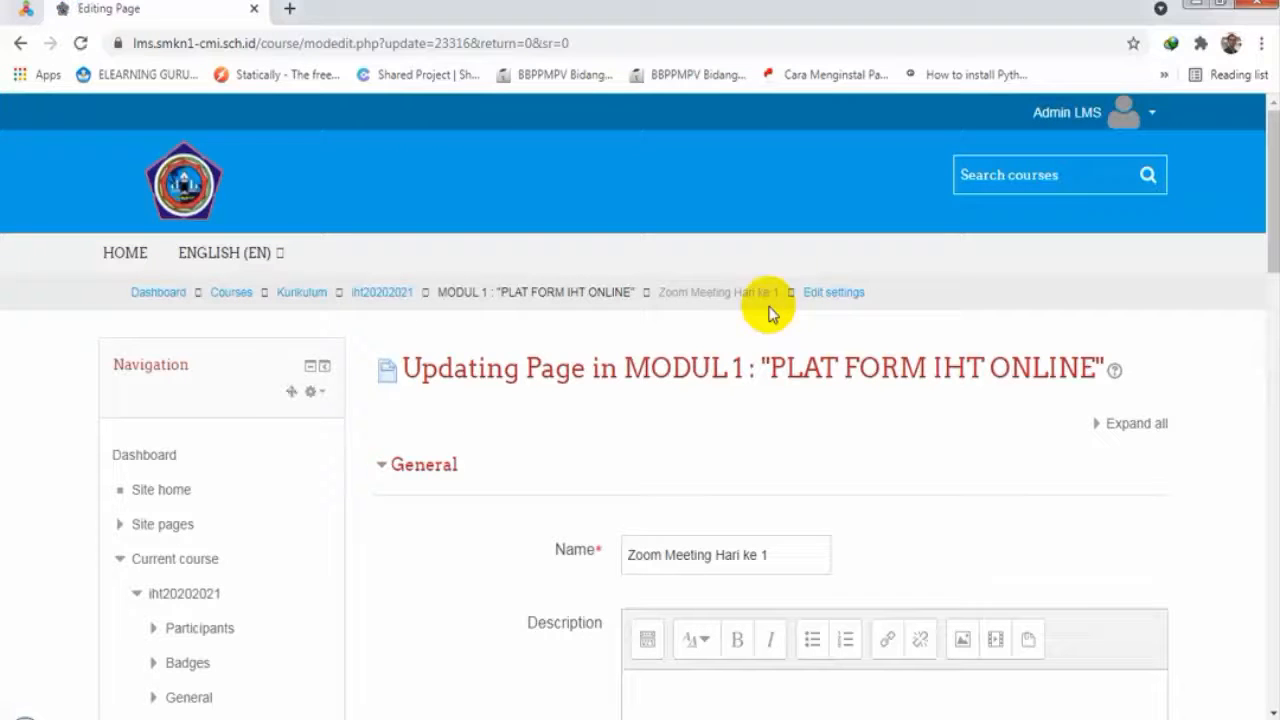
# Step: Collapse the General and Content sections of the Zoom Meeting page's settings form
pyautogui.scroll(-2, 583, 437)
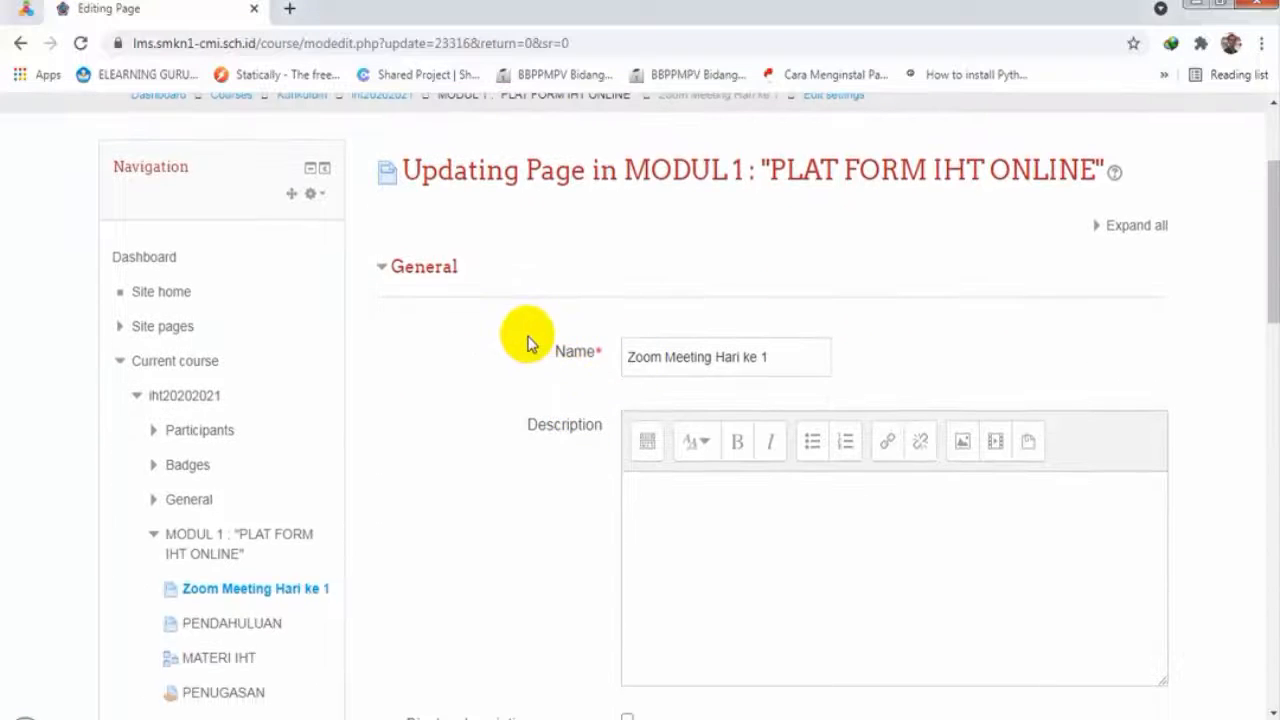
pyautogui.click(383, 267)
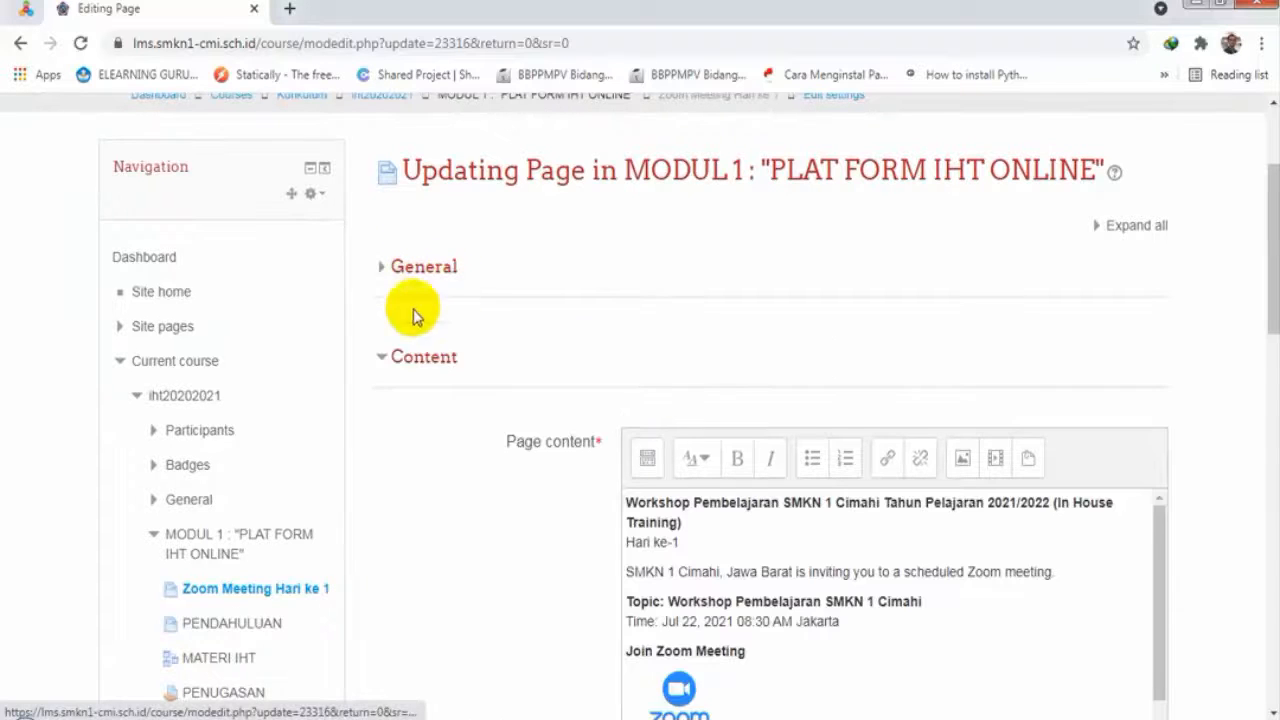
pyautogui.click(383, 359)
# Step: Expand Activity completion for the Zoom Meeting page and set Completion tracking to "Show activity as complete when conditions are met"
pyautogui.scroll(-2, 460, 300)
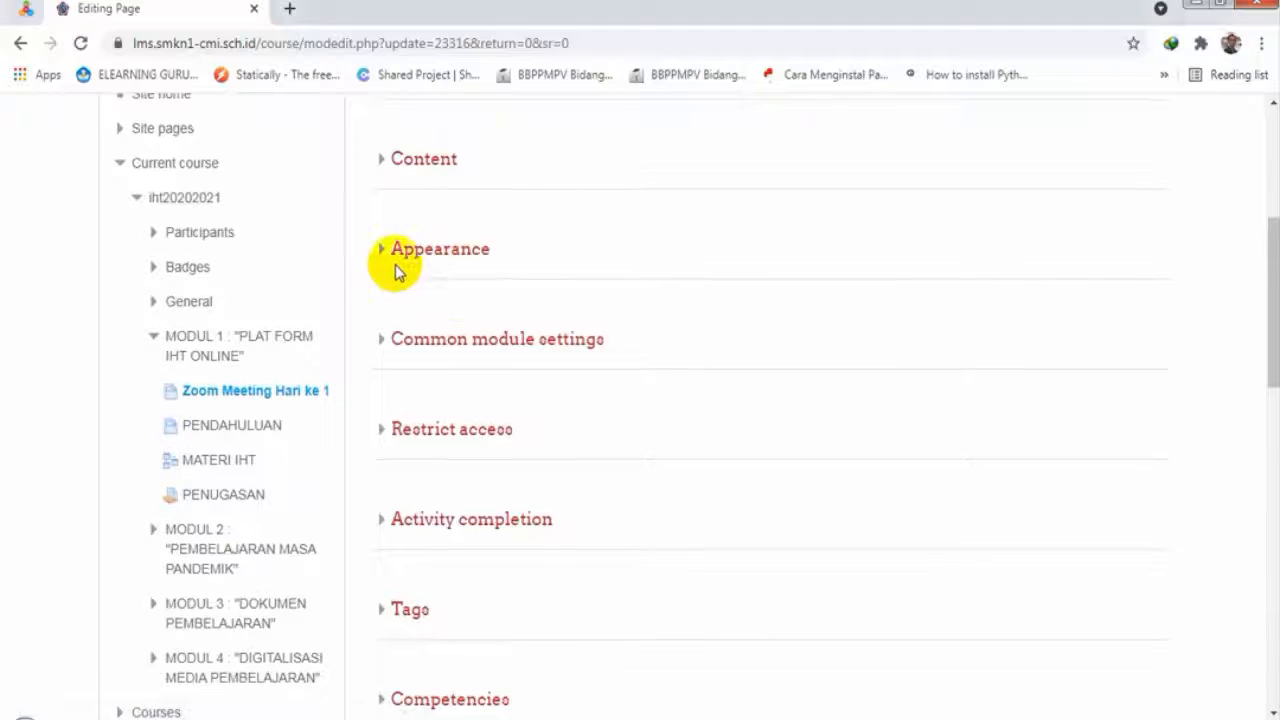
pyautogui.scroll(-2, 528, 258)
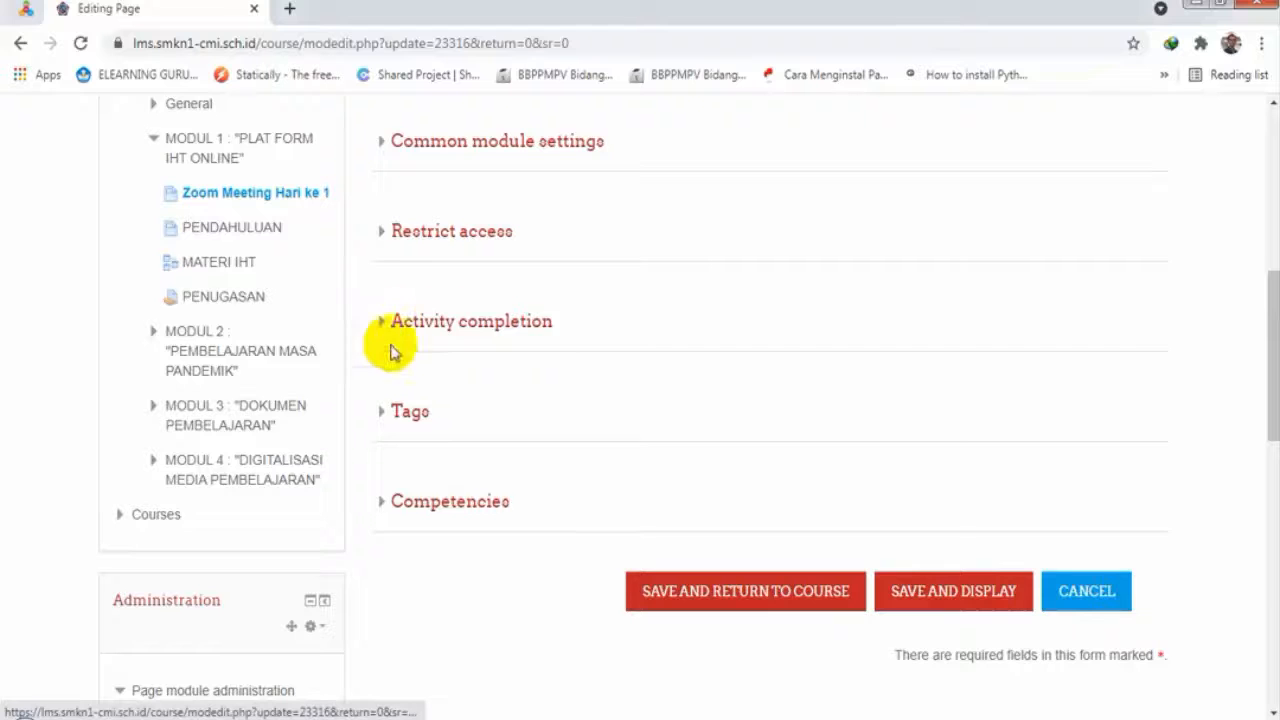
pyautogui.click(382, 322)
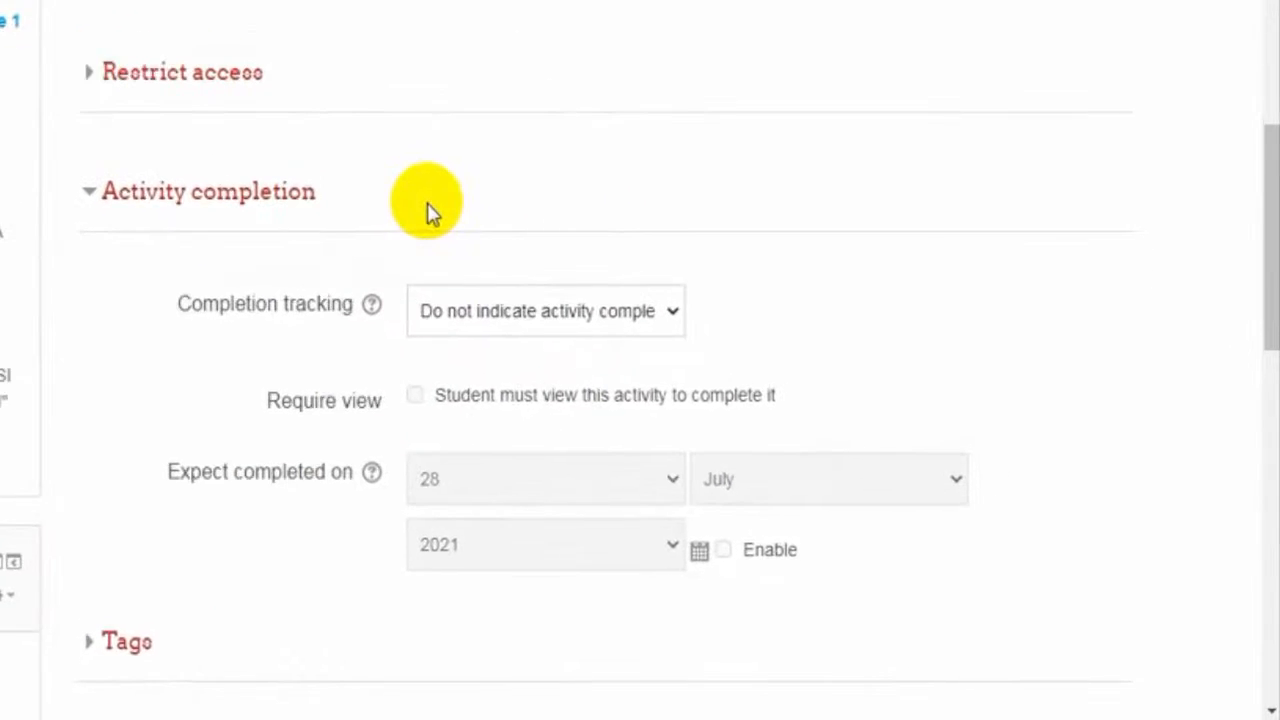
pyautogui.scroll(-3, 820, 277)
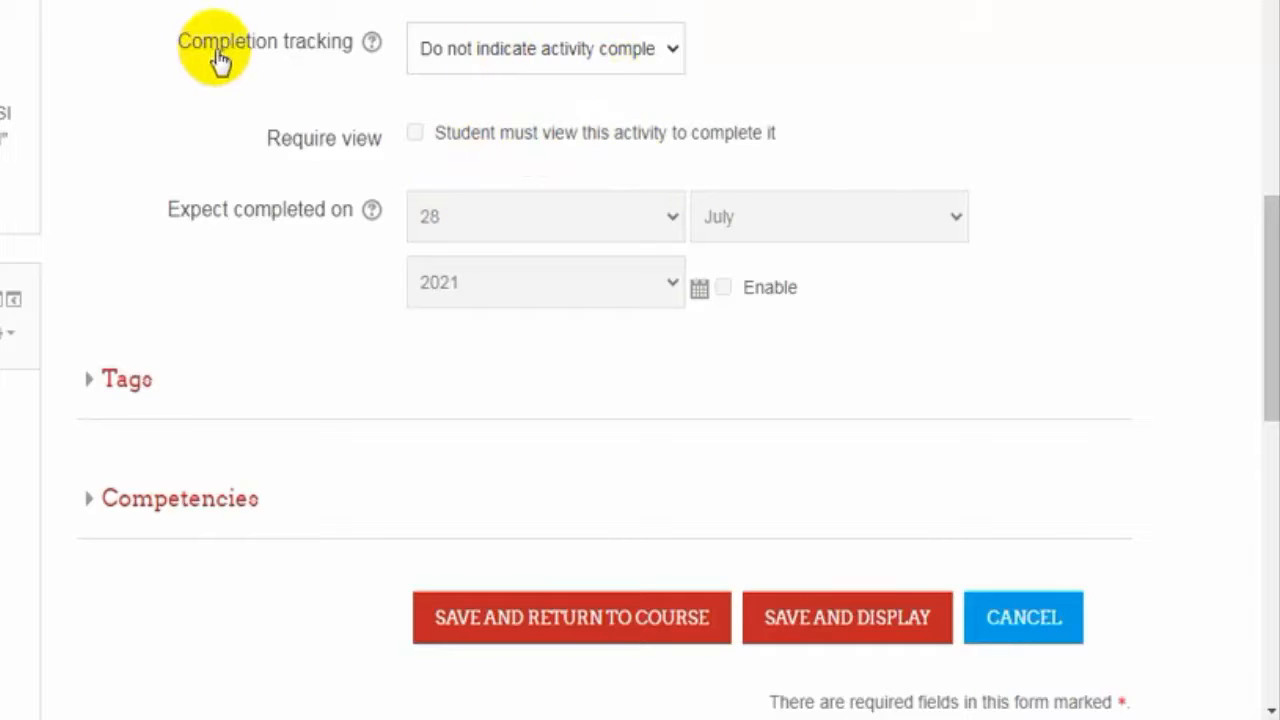
pyautogui.click(515, 44)
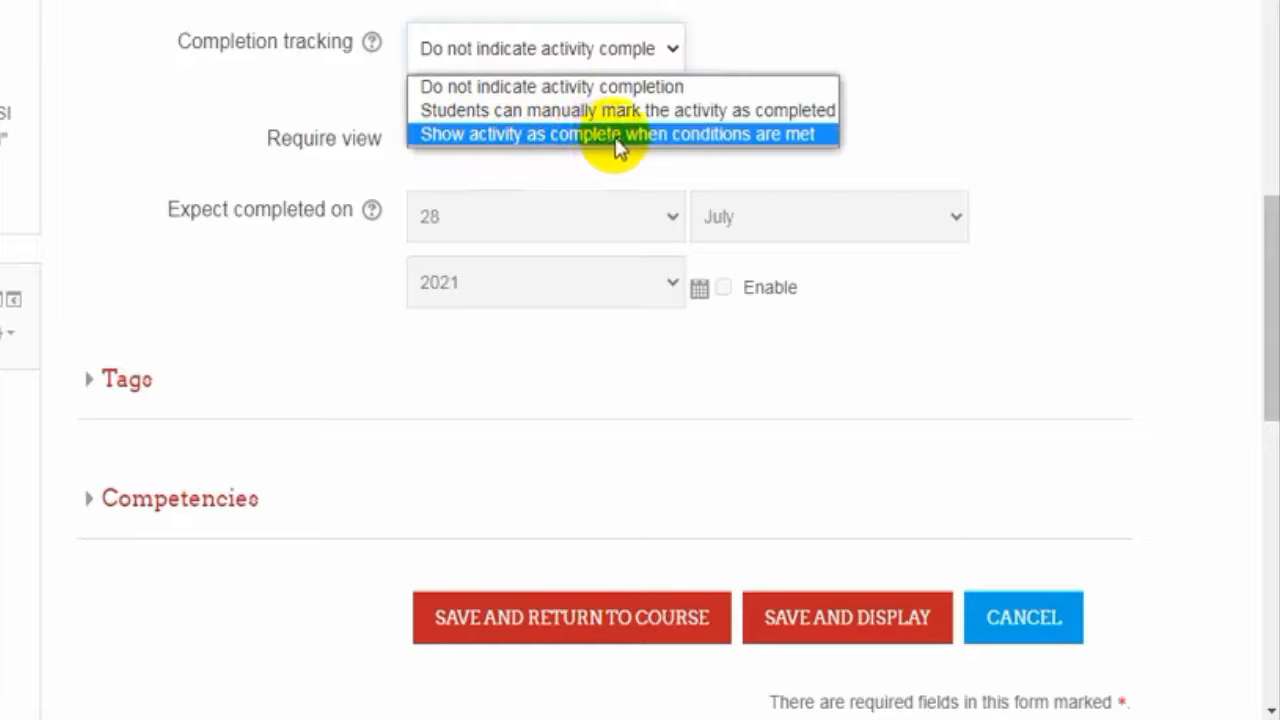
pyautogui.click(700, 137)
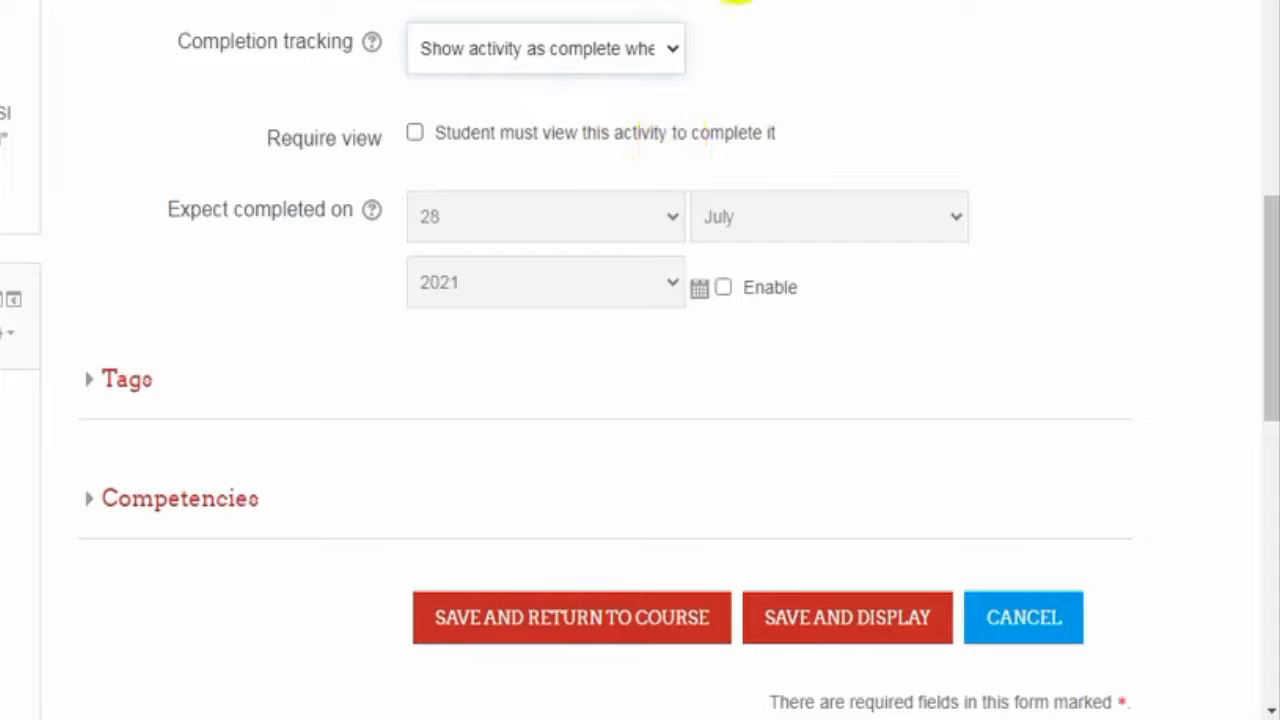
# Step: Require students to view the Zoom Meeting page to complete it, then save and return to the course
pyautogui.click(416, 136)
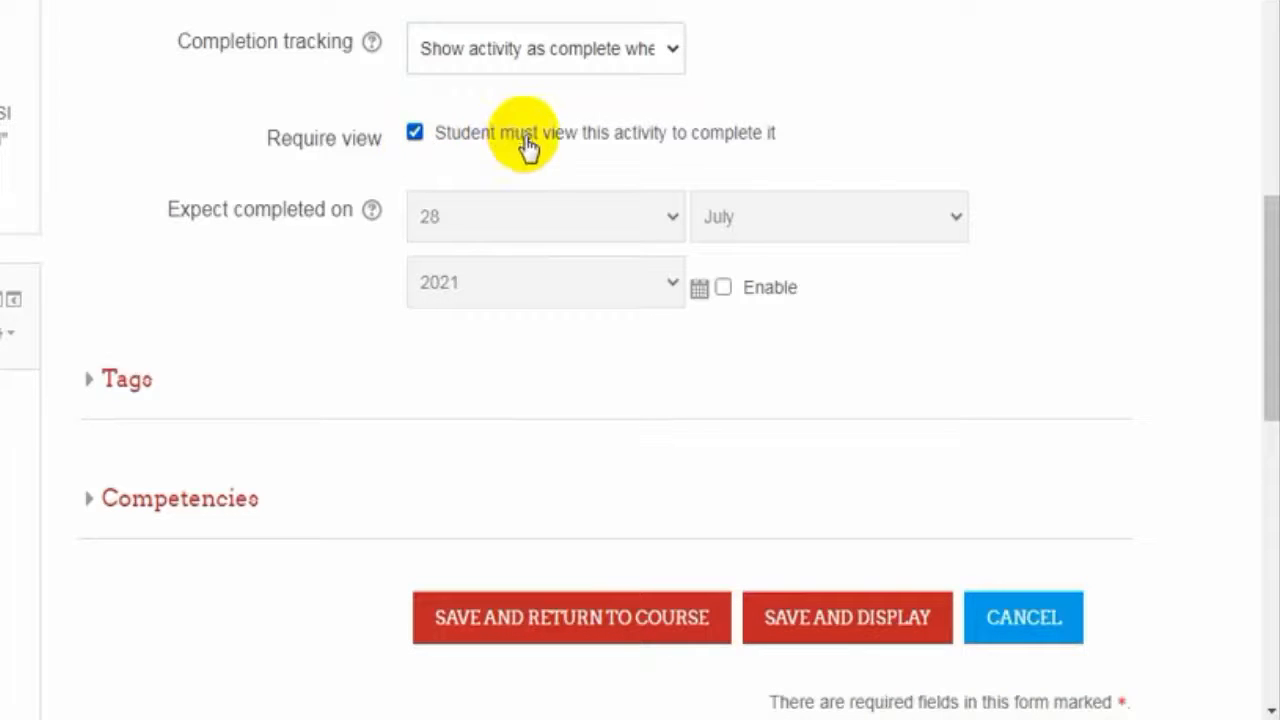
pyautogui.click(593, 641)
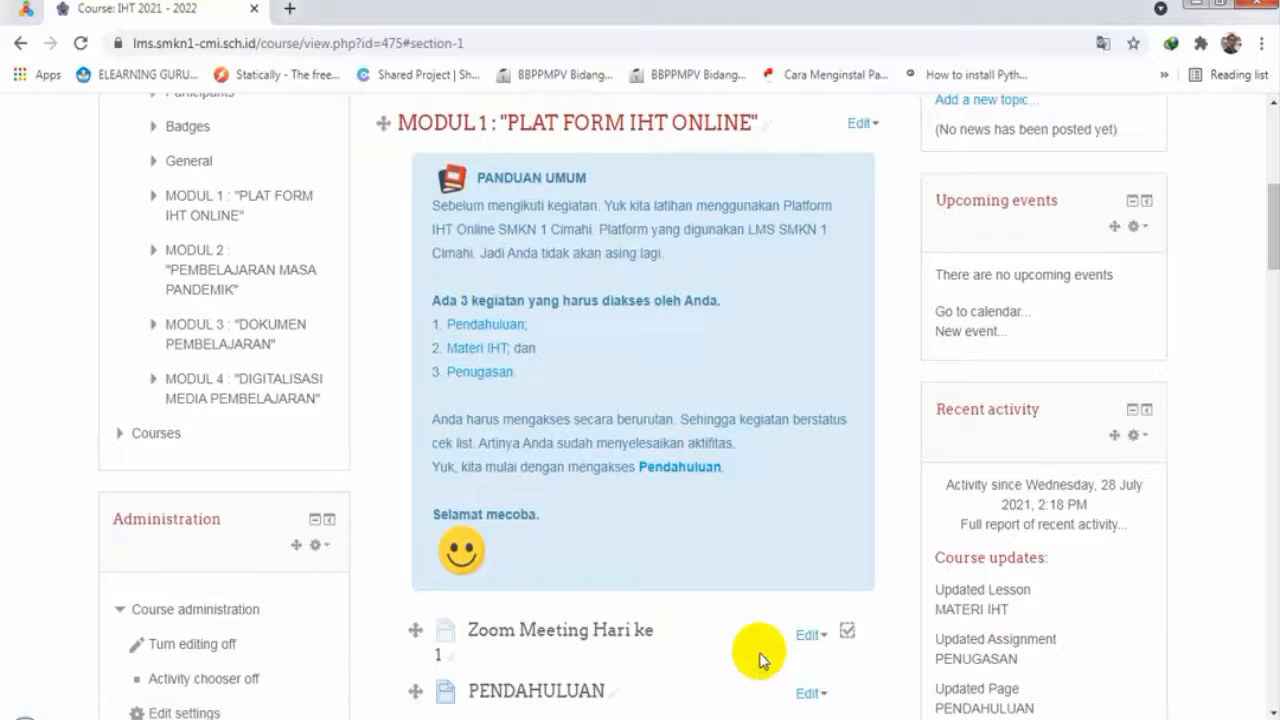
# Step: Open the settings of the "PENDAHULUAN" page in MODUL 1 for editing and reload the blank form
pyautogui.scroll(-4, 765, 655)
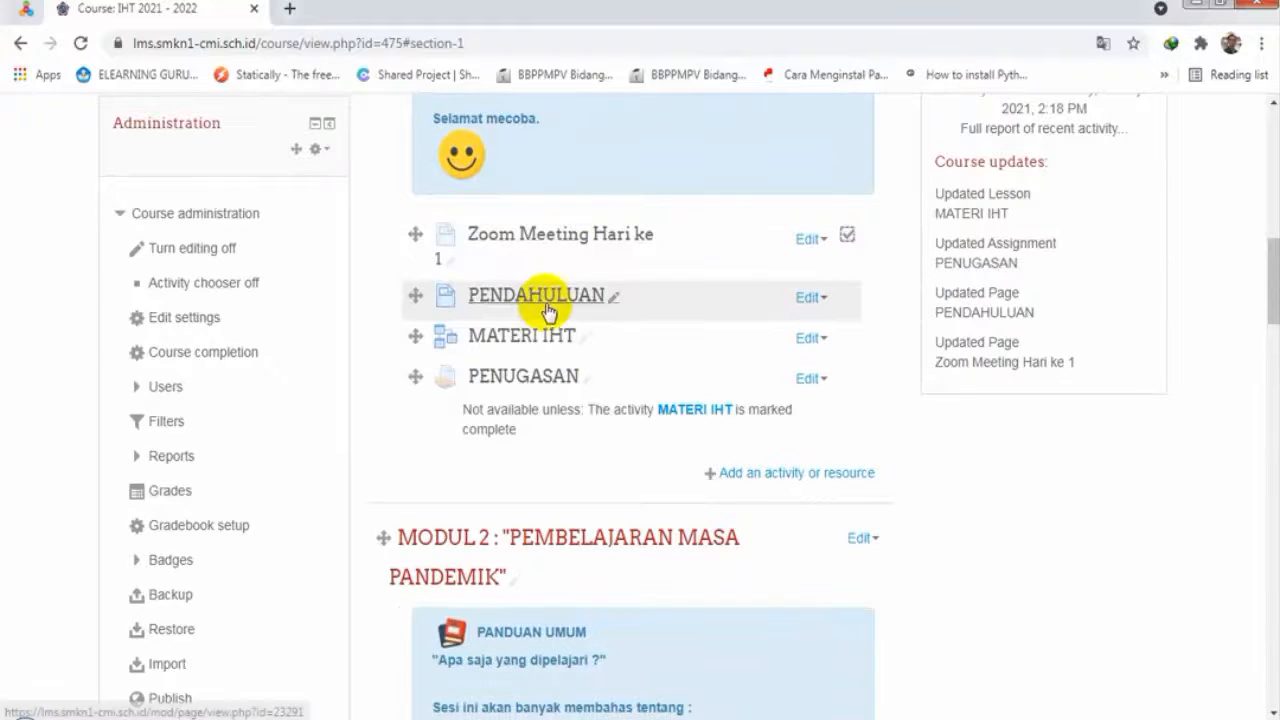
pyautogui.click(824, 299)
pyautogui.click(790, 322)
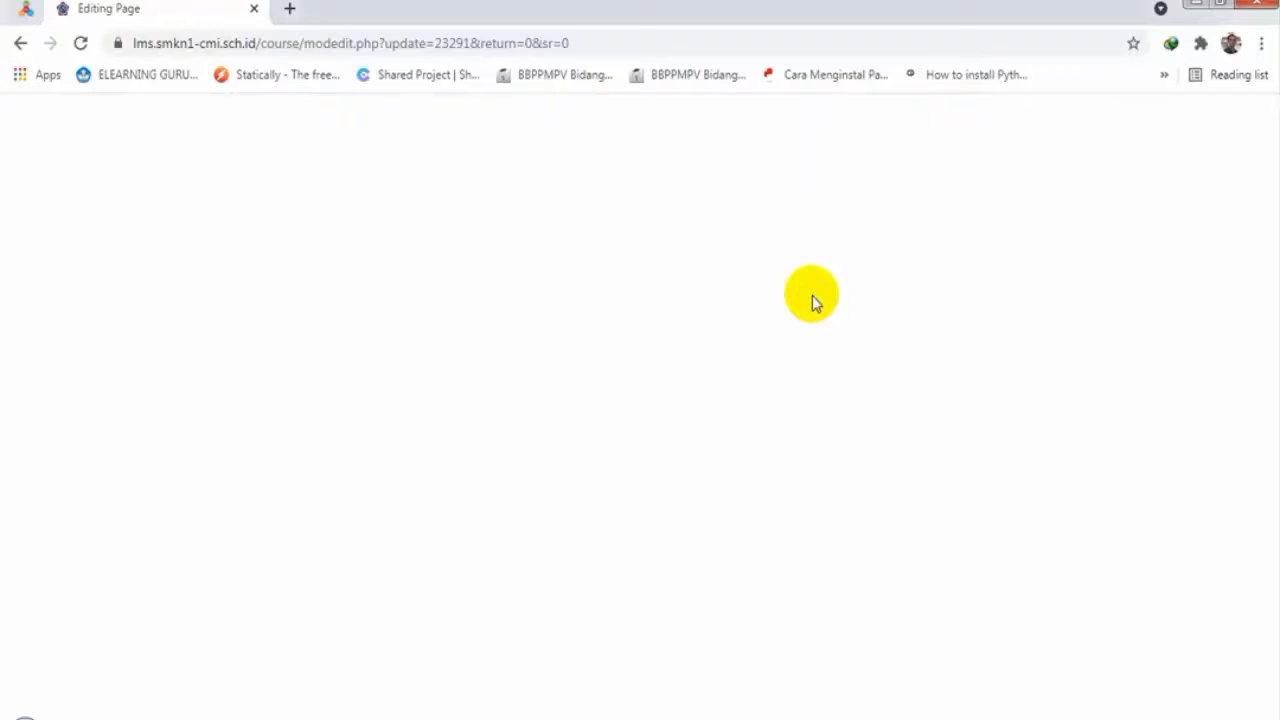
pyautogui.click(82, 44)
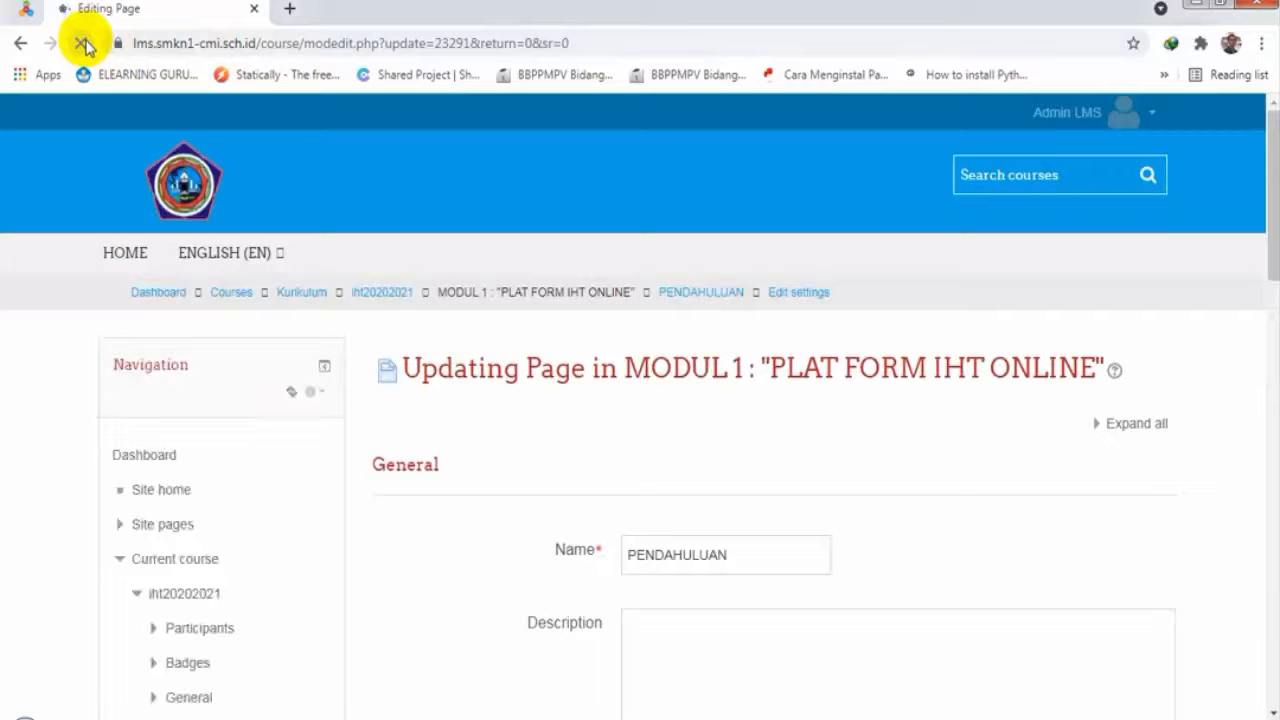
# Step: Collapse the General and Content sections of the PENDAHULUAN page's settings form
pyautogui.click(380, 468)
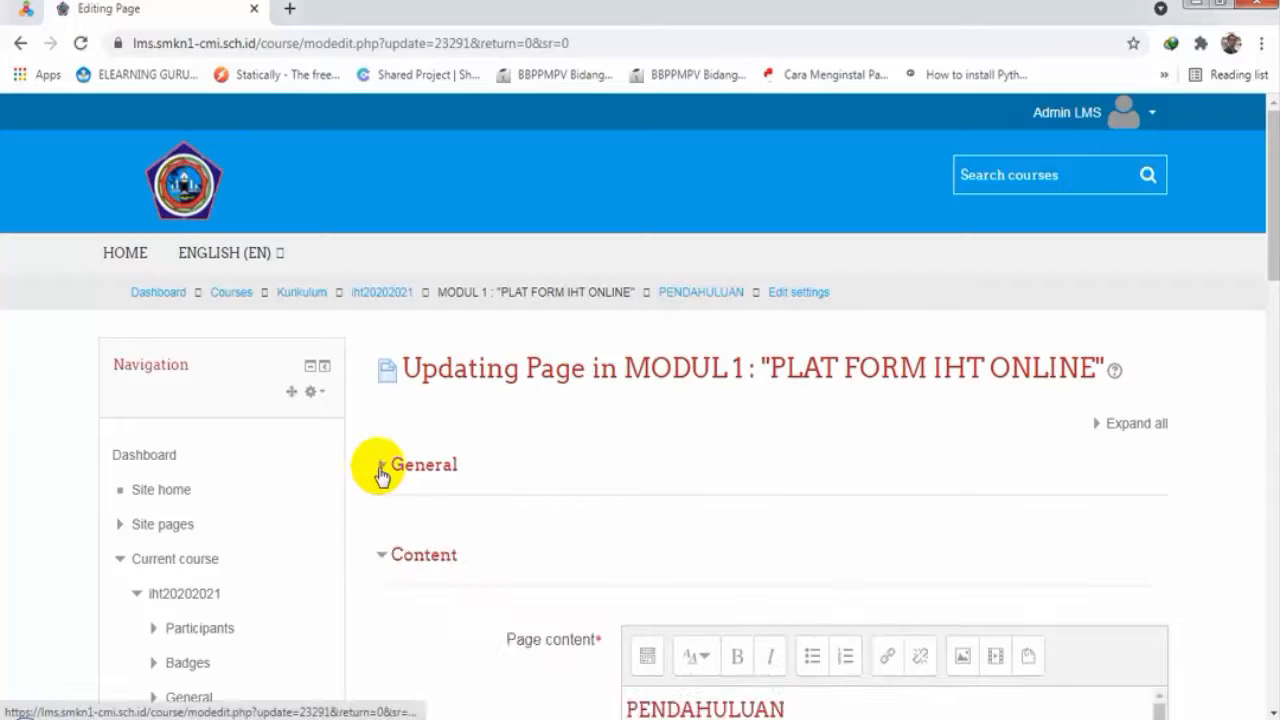
pyautogui.scroll(-3, 380, 463)
pyautogui.click(383, 260)
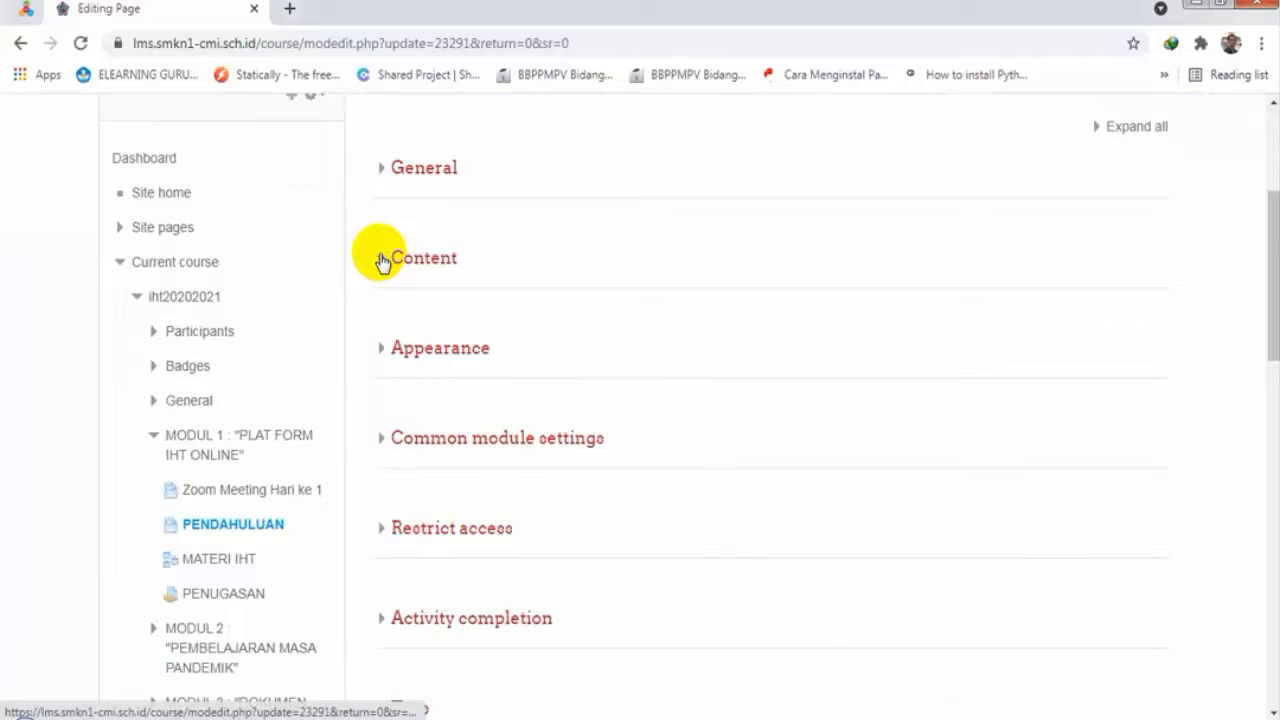
# Step: Set PENDAHULUAN's Completion tracking to "Show activity as complete when conditions are met" with Require view enabled, then save and return to the course
pyautogui.scroll(-2, 385, 270)
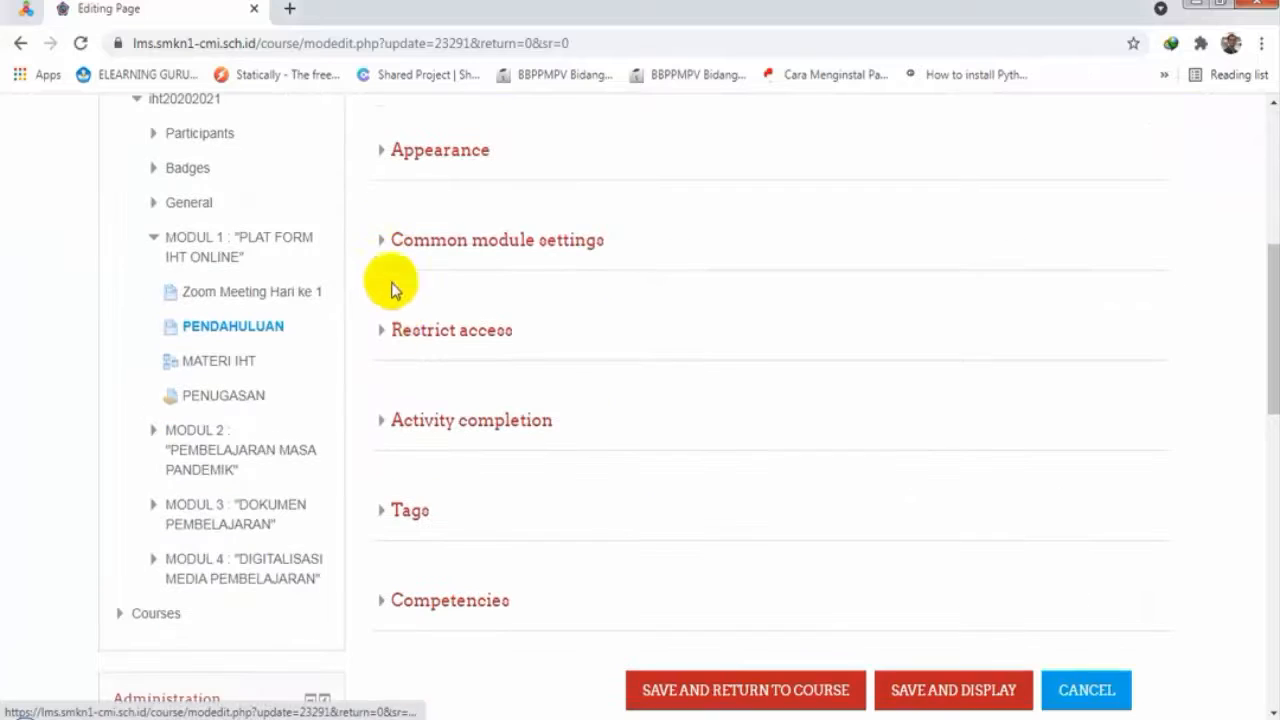
pyautogui.click(383, 425)
pyautogui.scroll(-3, 903, 394)
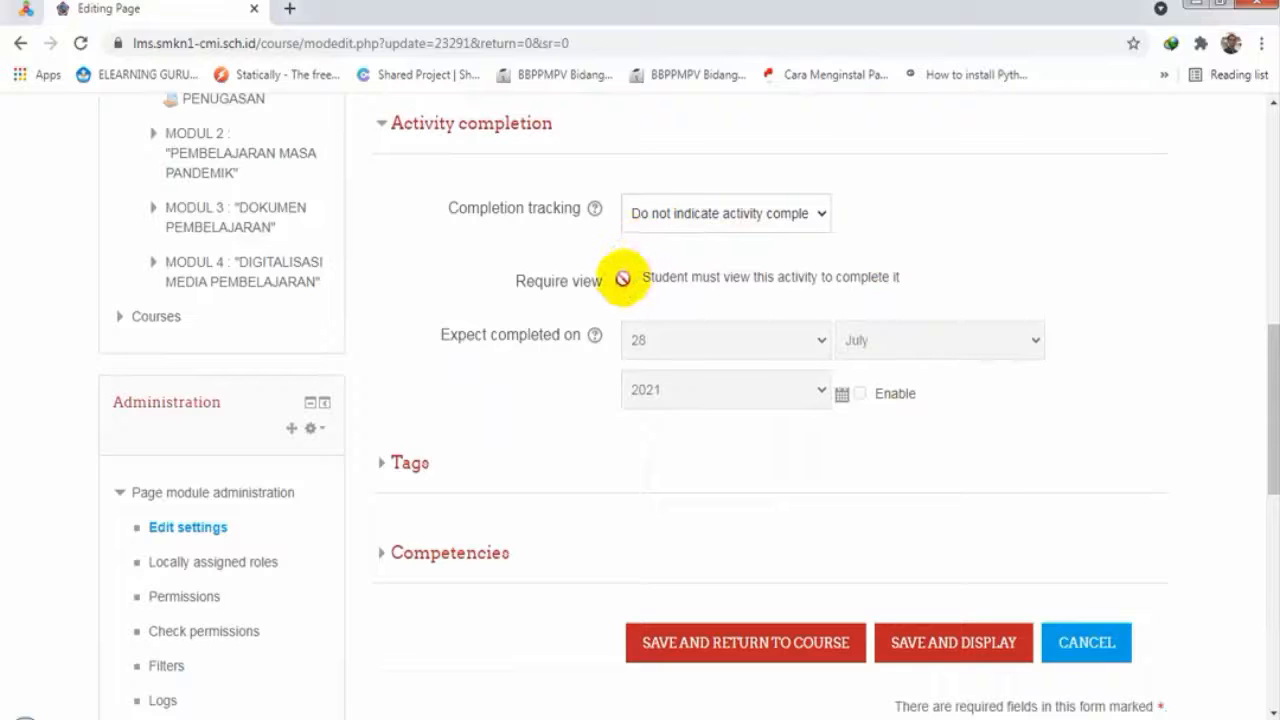
pyautogui.click(666, 228)
pyautogui.click(677, 278)
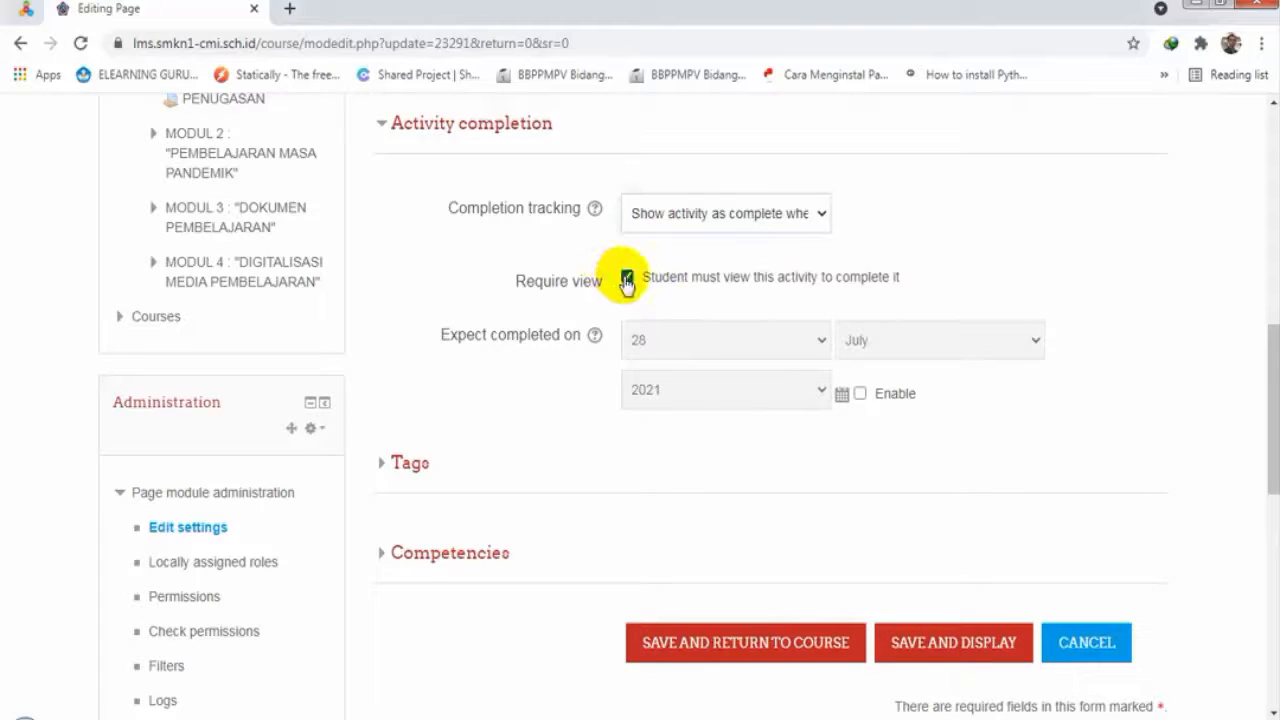
pyautogui.scroll(-2, 690, 580)
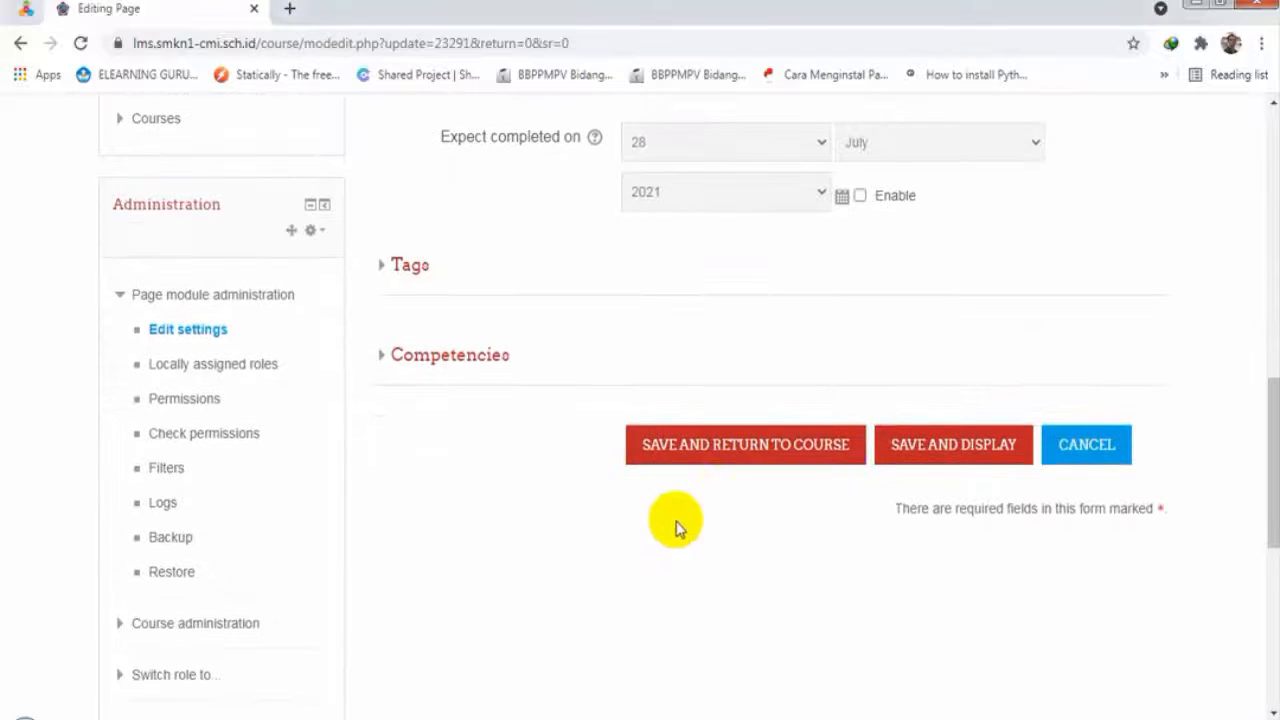
pyautogui.click(703, 452)
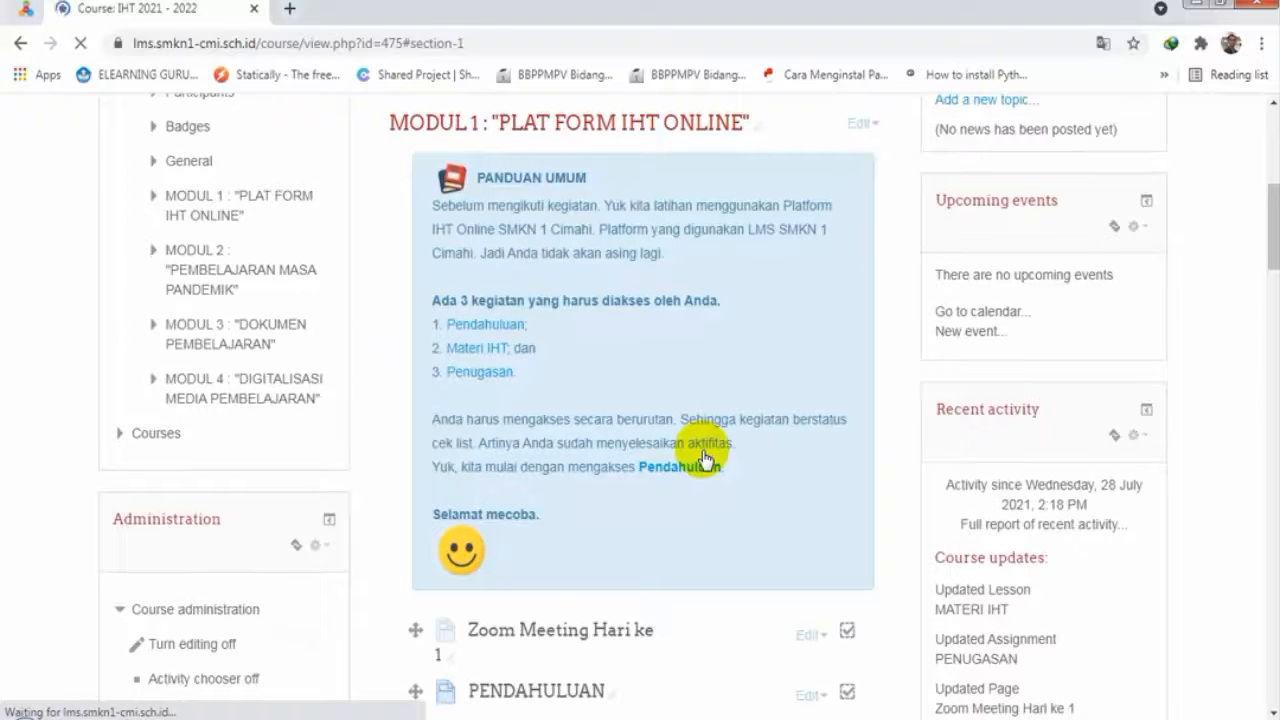
# Step: Open the settings of the "MATERI IHT" lesson in MODUL 1 for editing
pyautogui.scroll(-4, 703, 450)
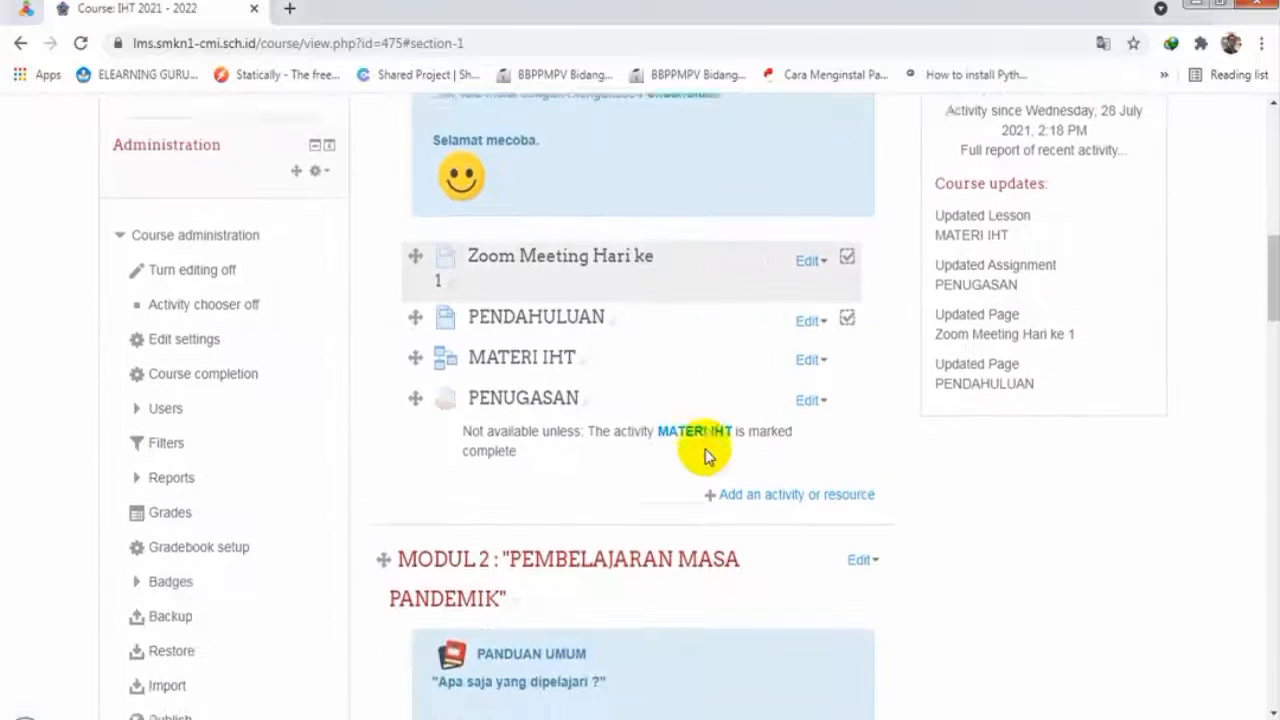
pyautogui.scroll(-2, 692, 422)
pyautogui.scroll(1, 537, 180)
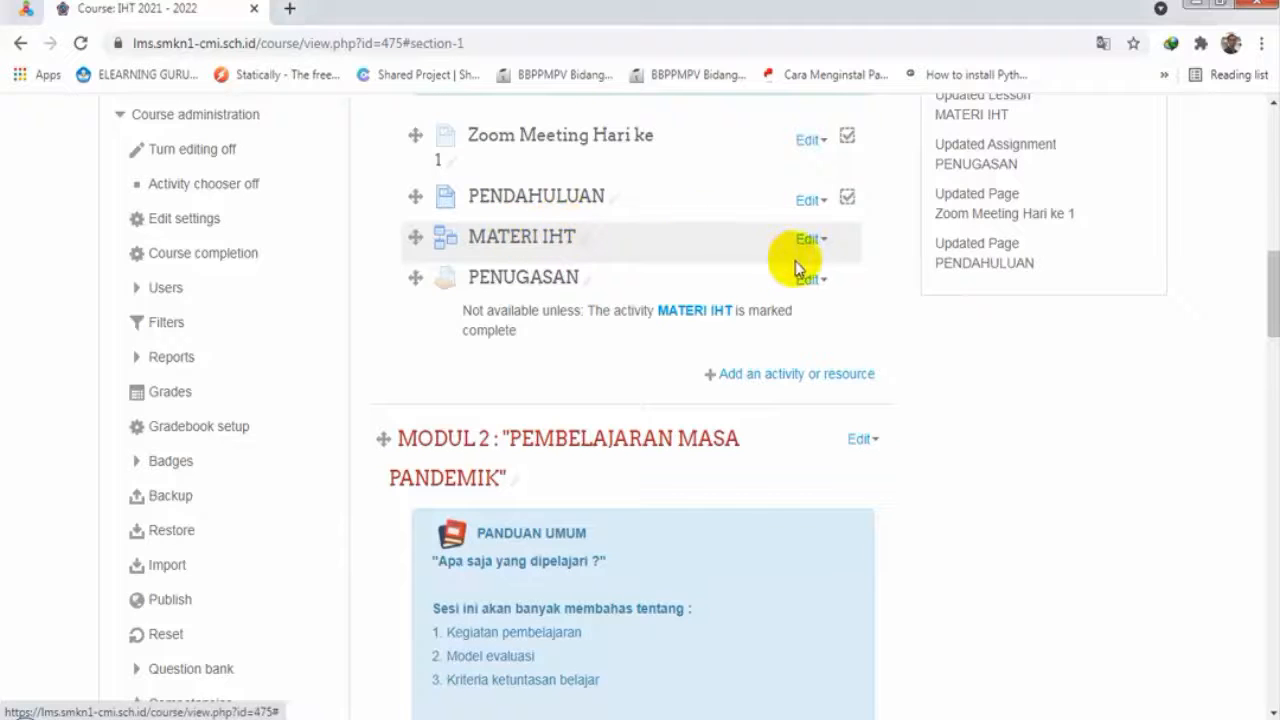
pyautogui.click(829, 245)
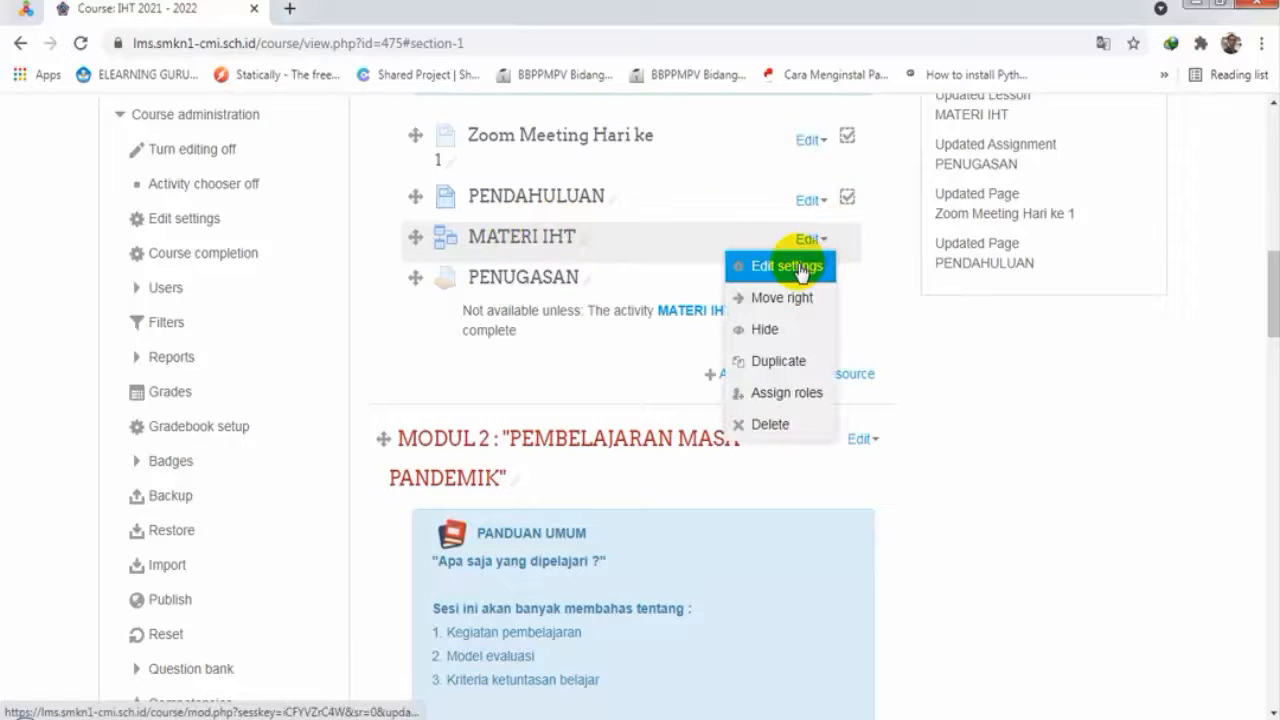
pyautogui.click(799, 267)
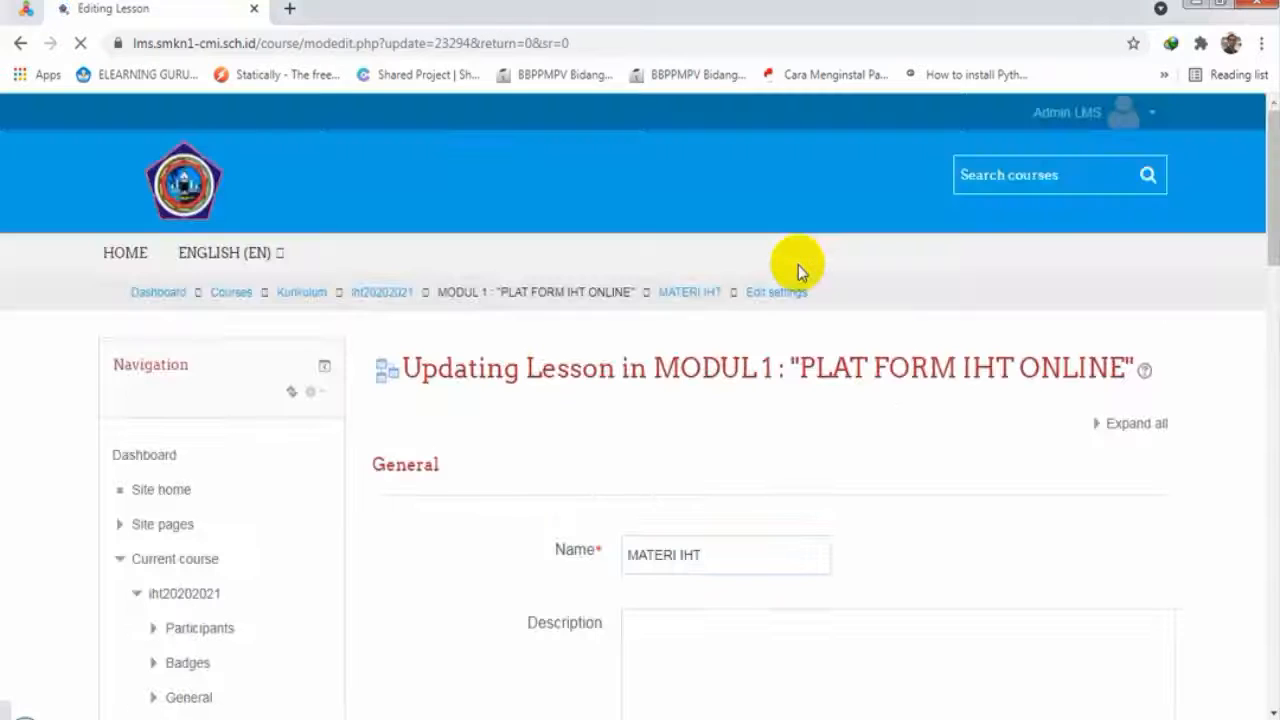
# Step: Collapse the General section and expand Activity completion in the MATERI IHT lesson's settings form
pyautogui.scroll(-2, 723, 329)
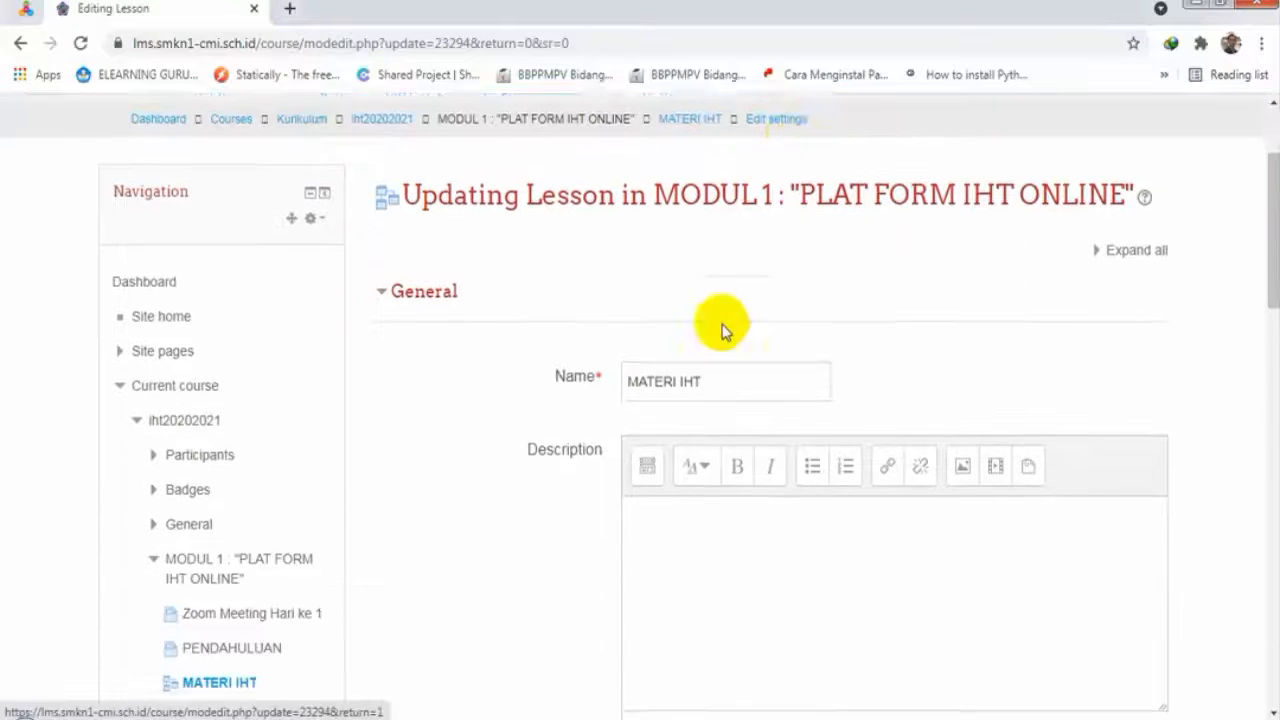
pyautogui.click(465, 262)
pyautogui.scroll(-5, 620, 254)
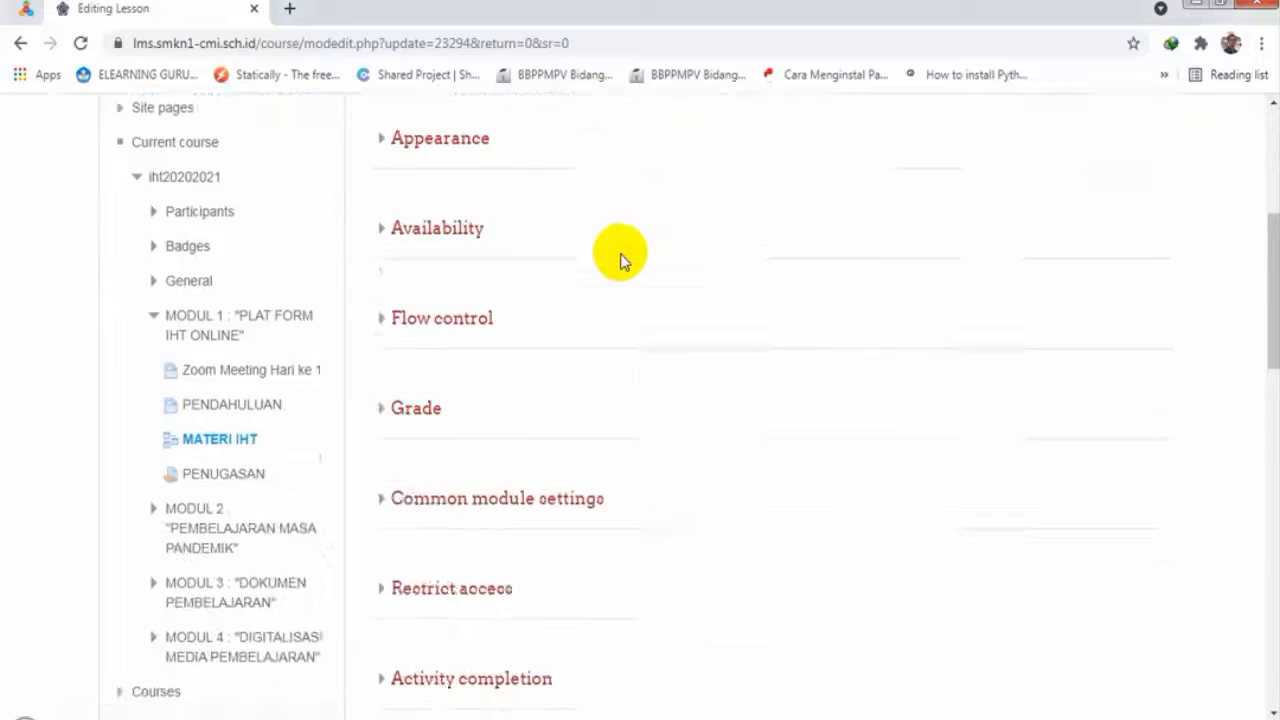
pyautogui.scroll(-2, 466, 391)
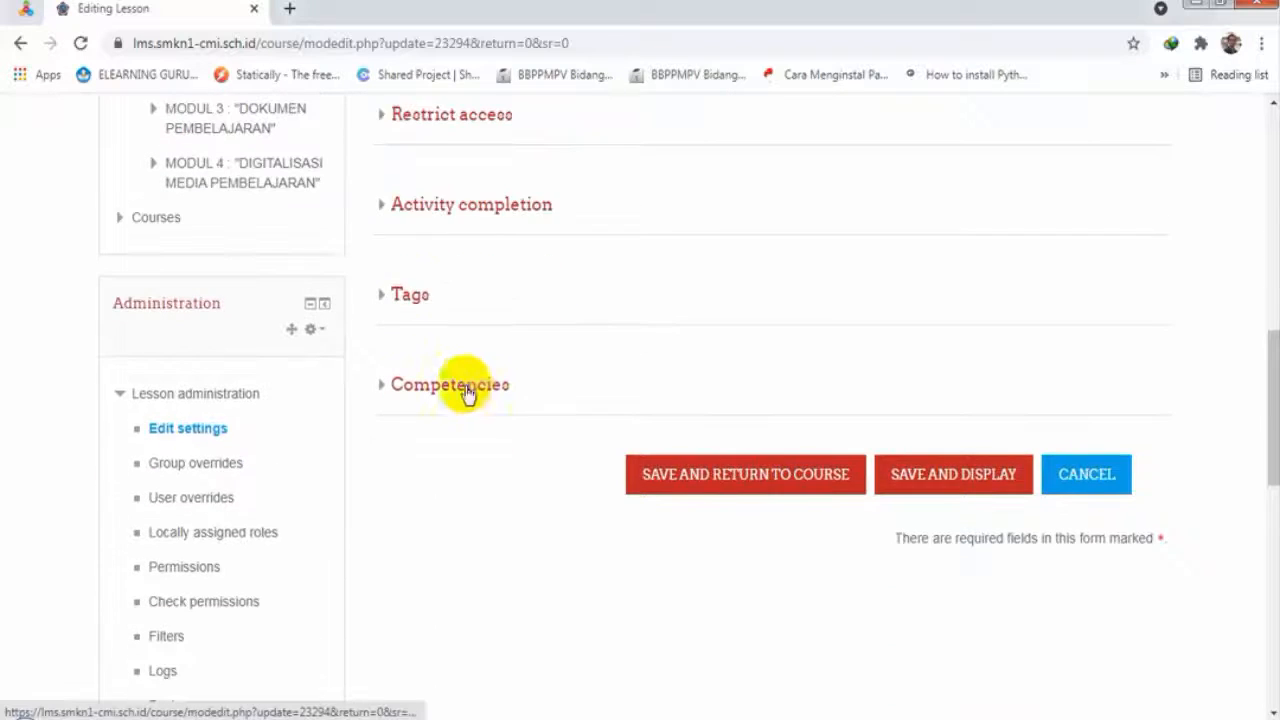
pyautogui.click(385, 208)
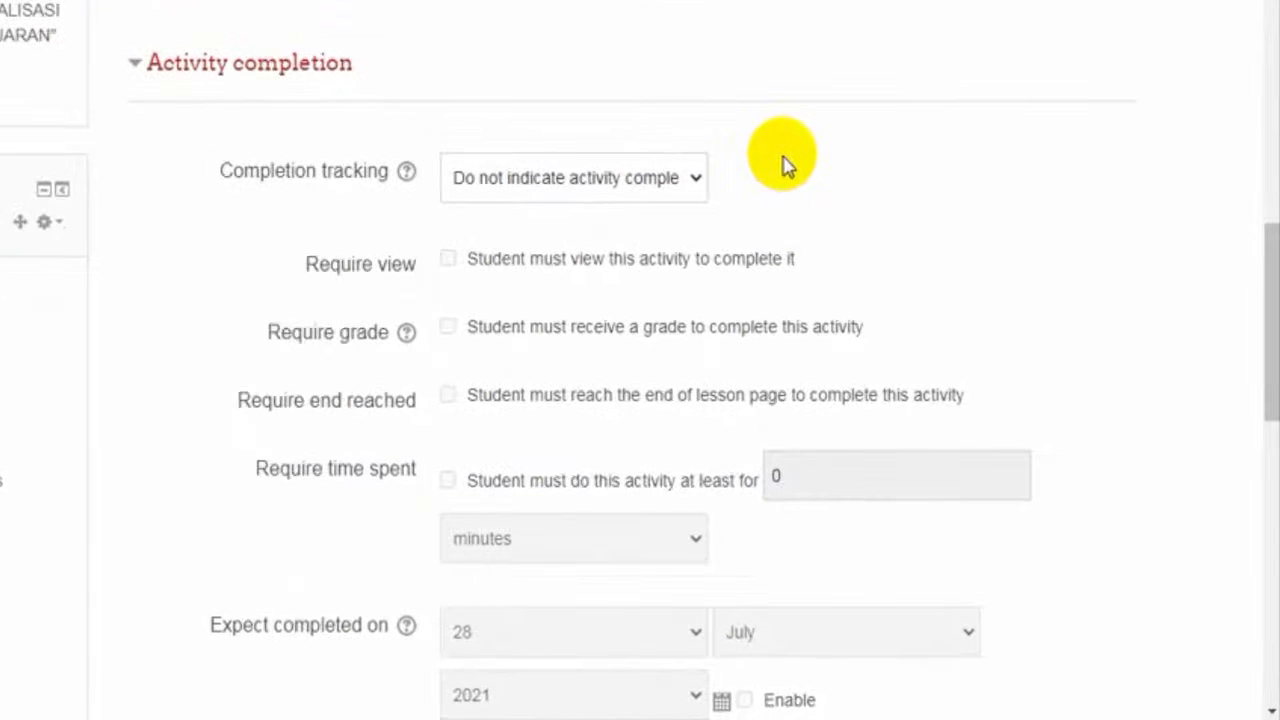
# Step: Set the MATERI IHT lesson's Completion tracking to "Show activity as complete when conditions are met"
pyautogui.scroll(-2, 581, 328)
pyautogui.scroll(1, 580, 300)
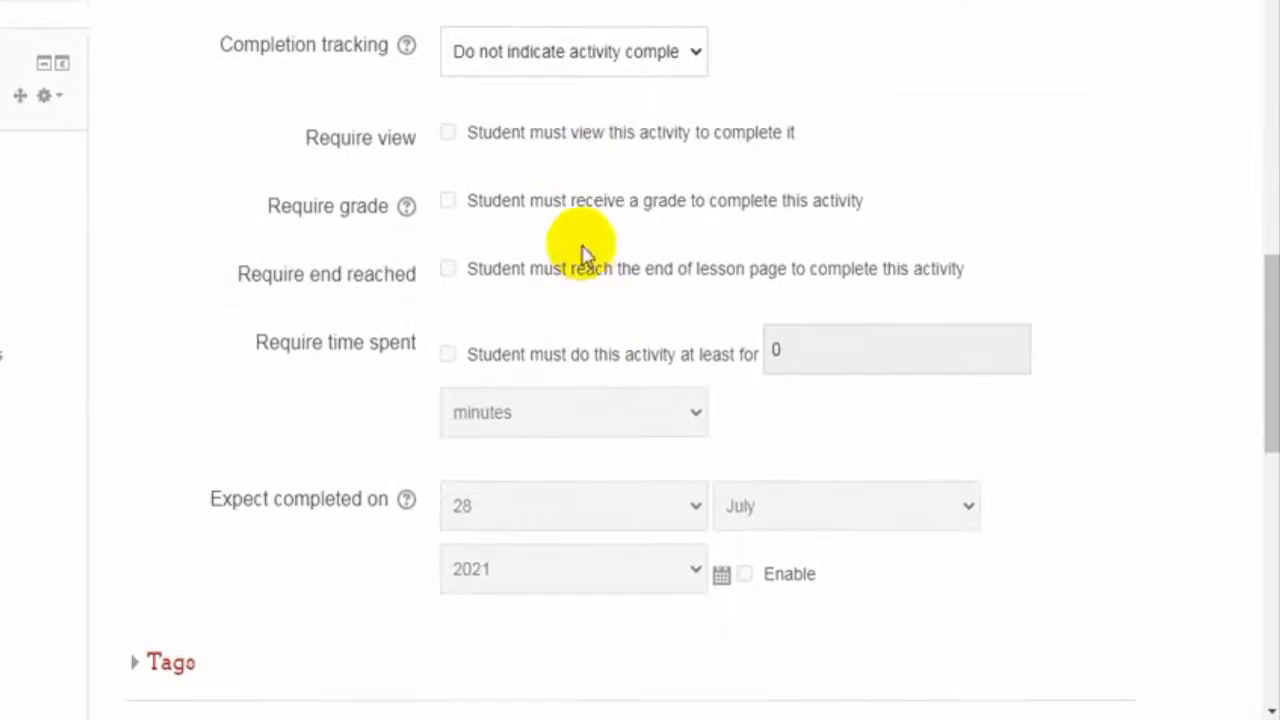
pyautogui.click(549, 68)
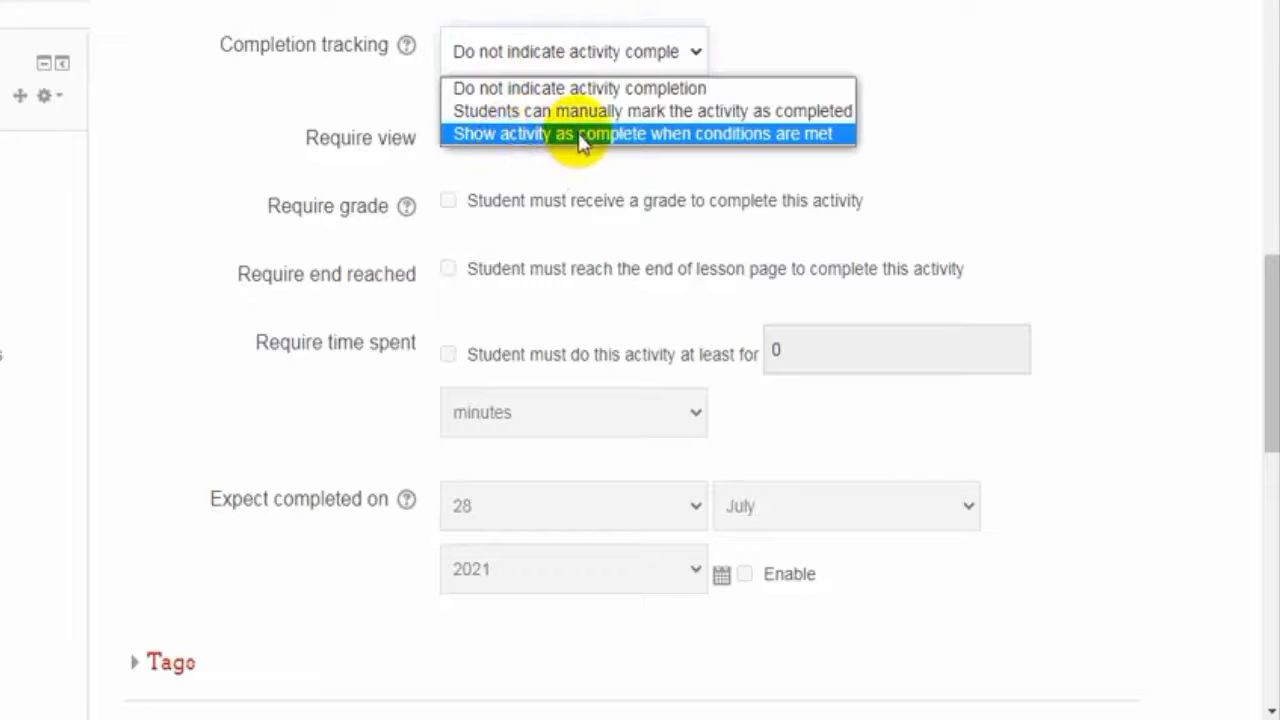
pyautogui.click(652, 140)
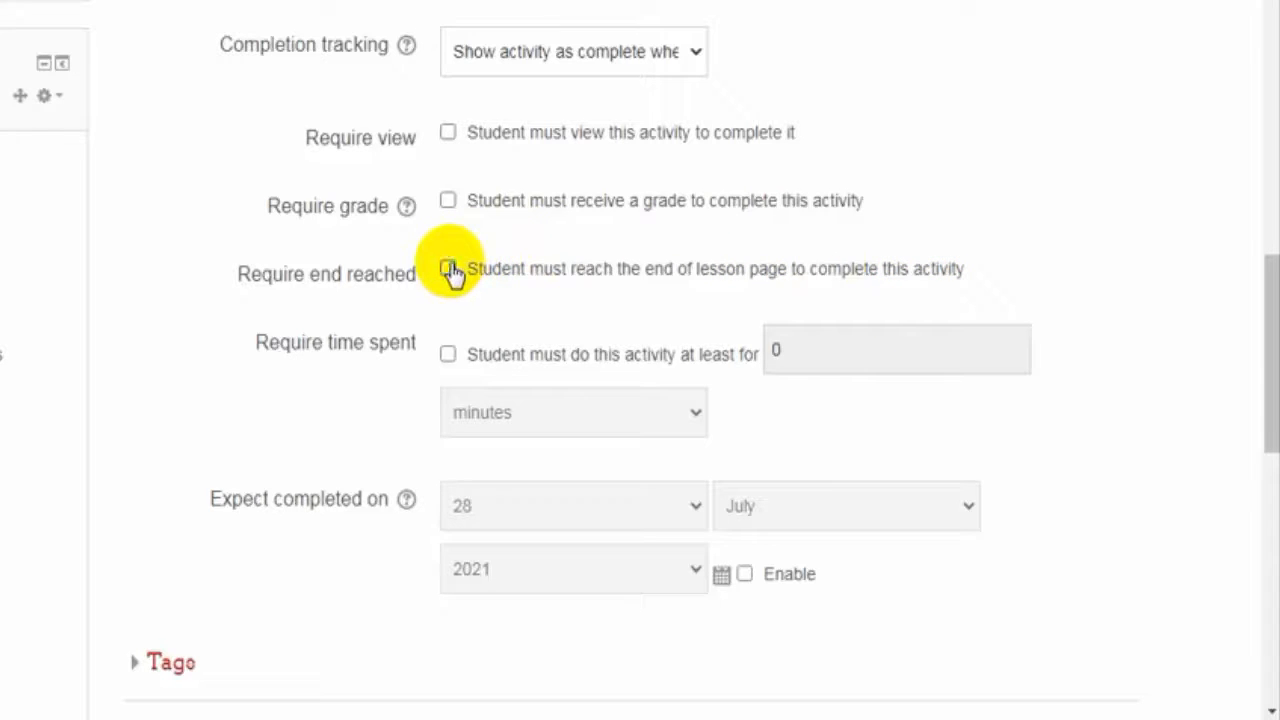
# Step: Try a required time spent of at least 5 minutes for the lesson, then disable that requirement
pyautogui.click(448, 356)
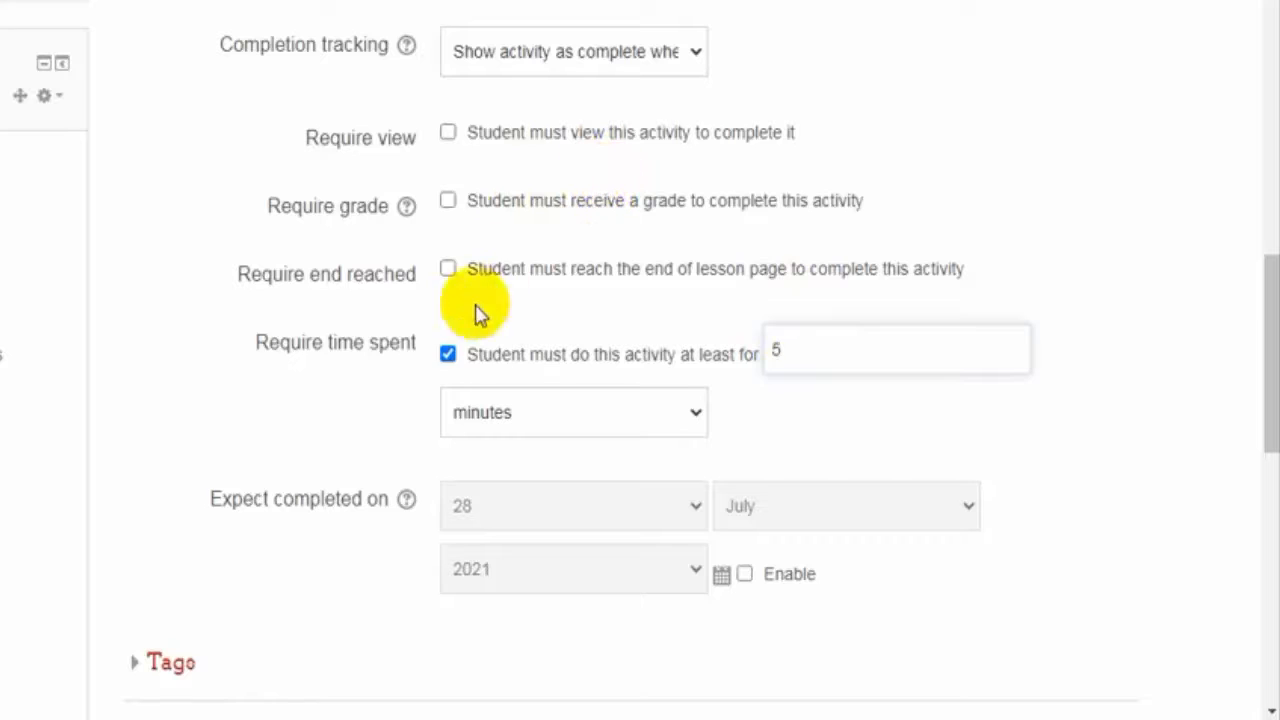
pyautogui.click(447, 356)
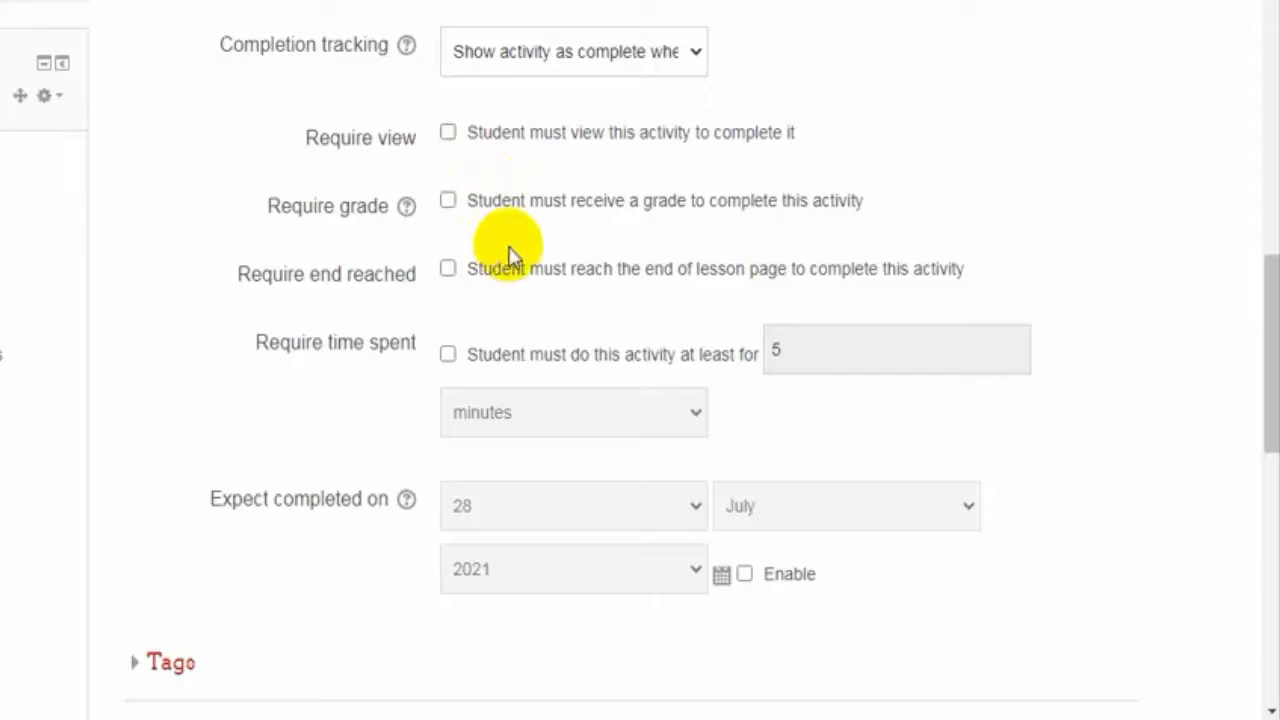
# Step: Require students to reach the end of lesson page to complete MATERI IHT, then save and return to the course
pyautogui.click(447, 270)
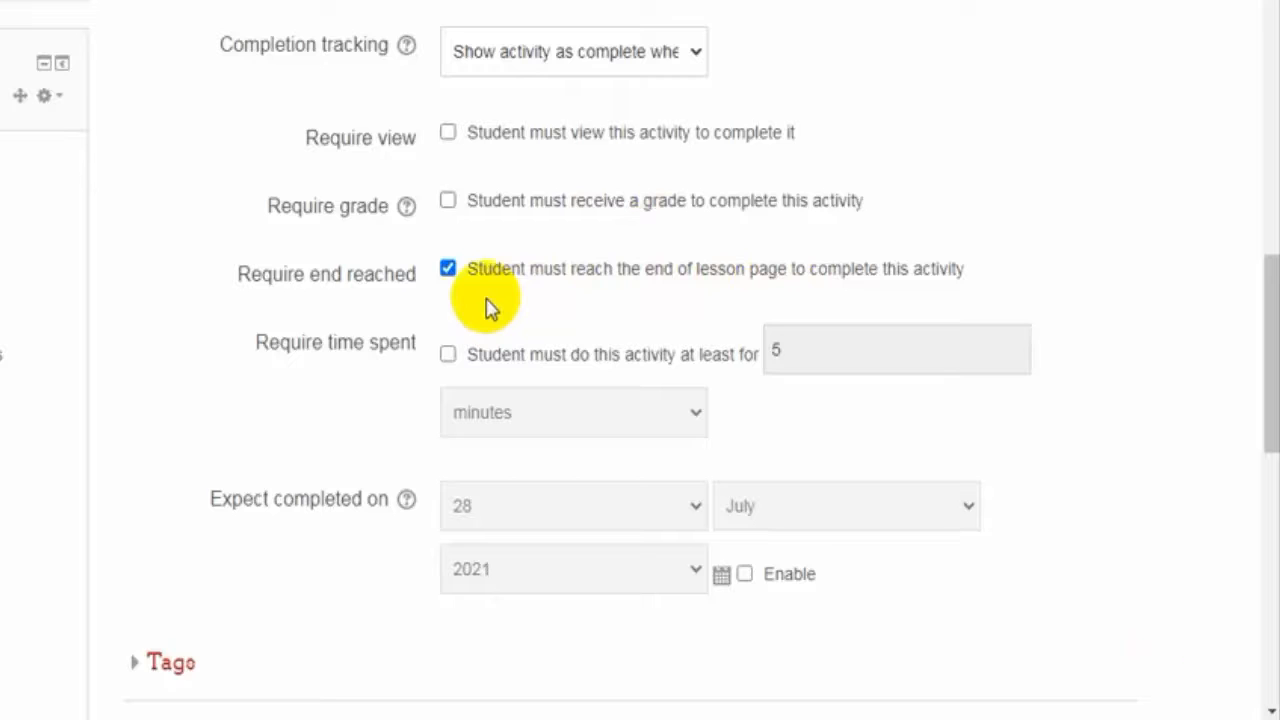
pyautogui.scroll(-1, 531, 266)
pyautogui.scroll(1, 514, 177)
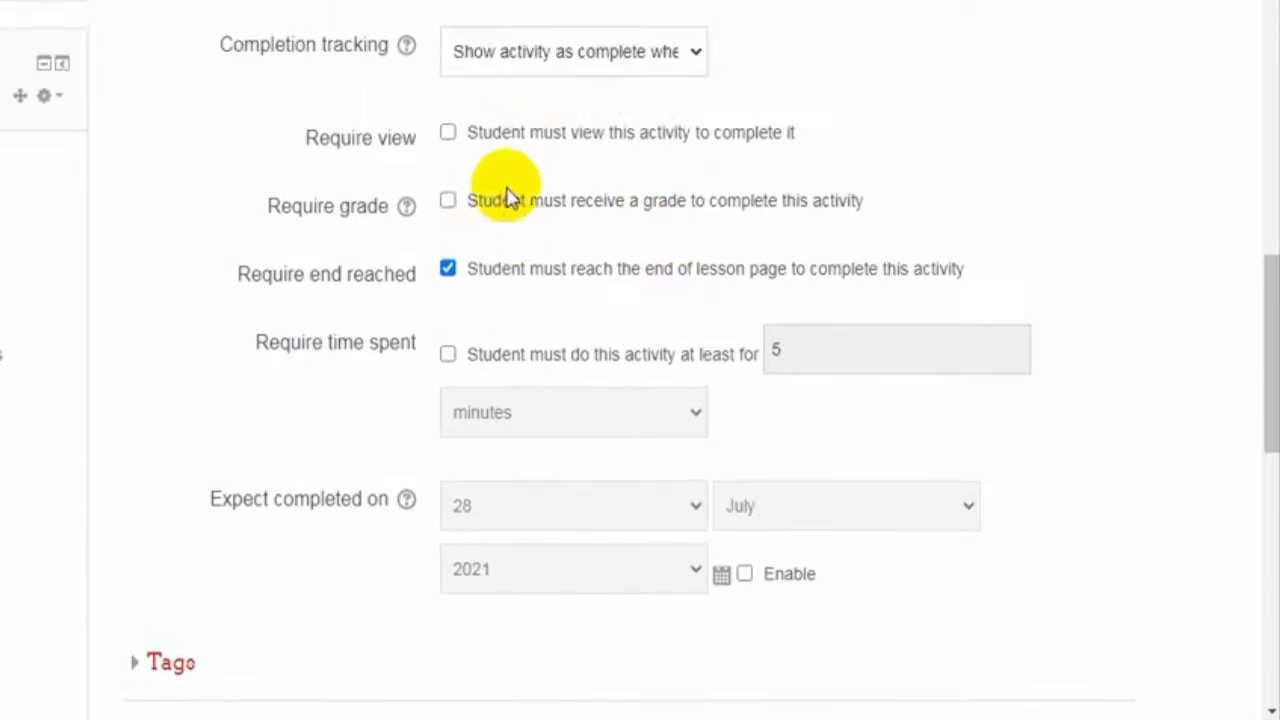
pyautogui.scroll(-3, 517, 243)
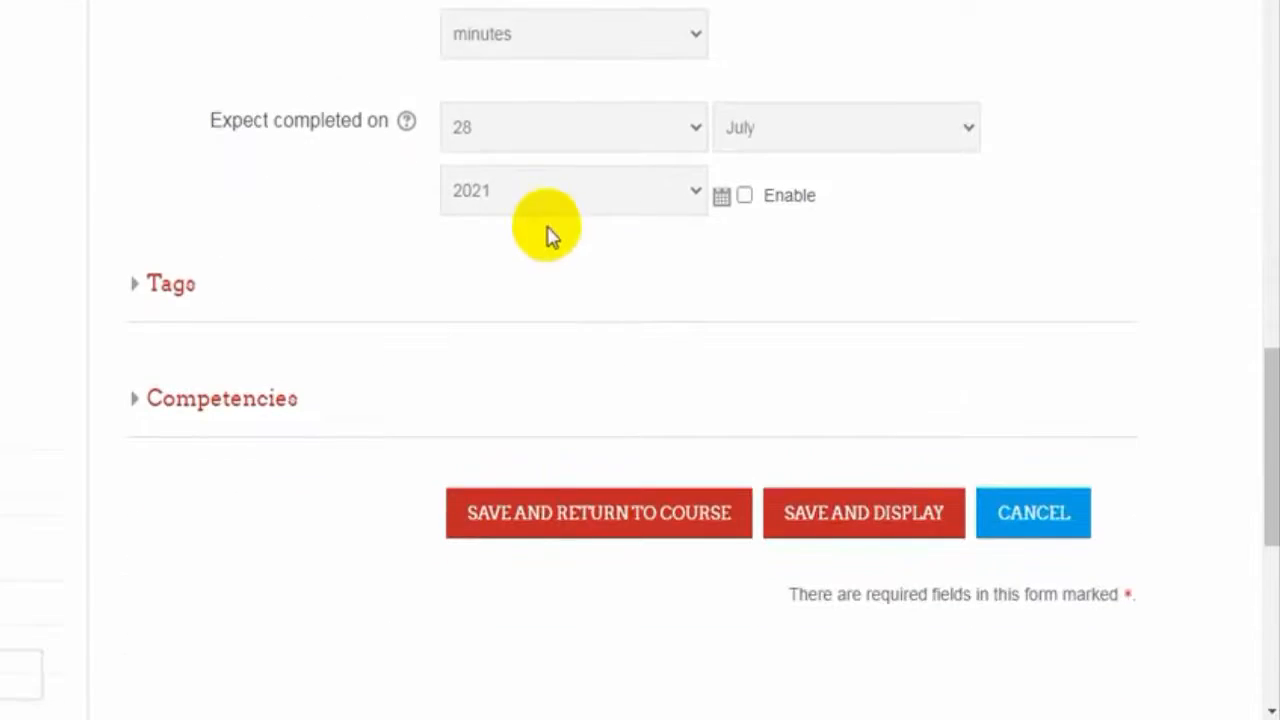
pyautogui.click(567, 520)
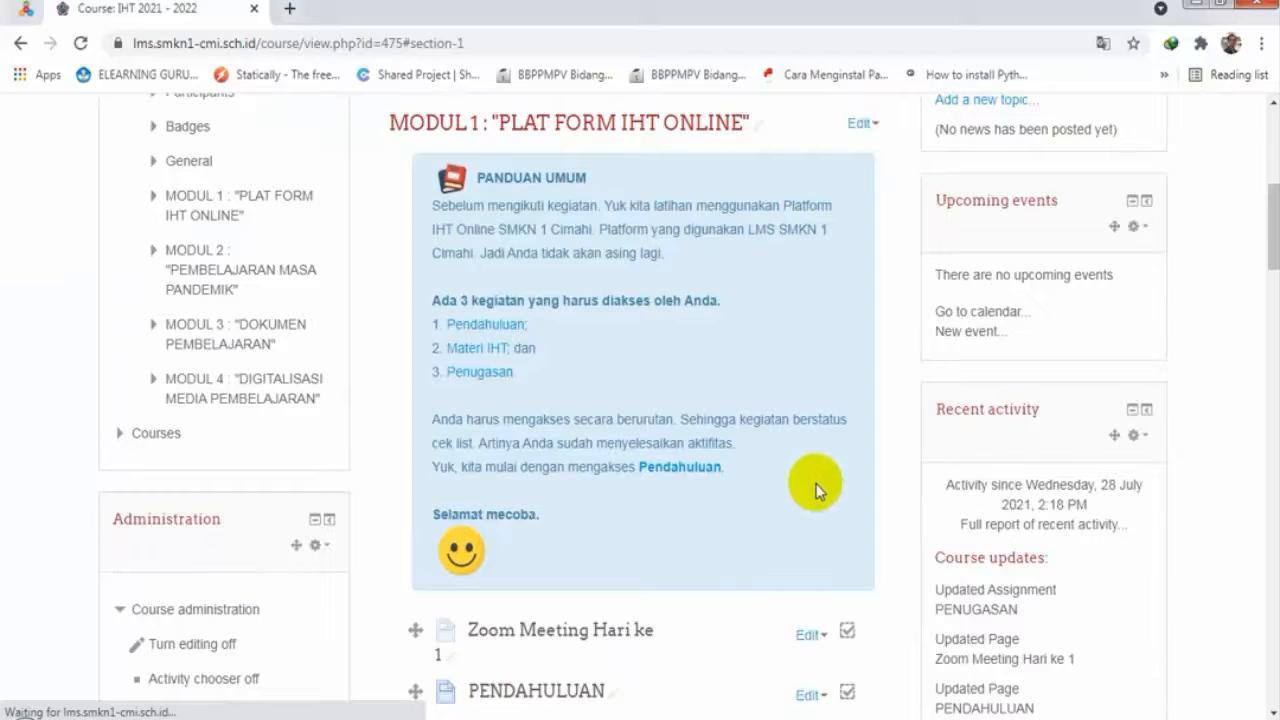
# Step: Open the settings of the "PENUGASAN" assignment in MODUL 1 for editing
pyautogui.scroll(-3, 800, 492)
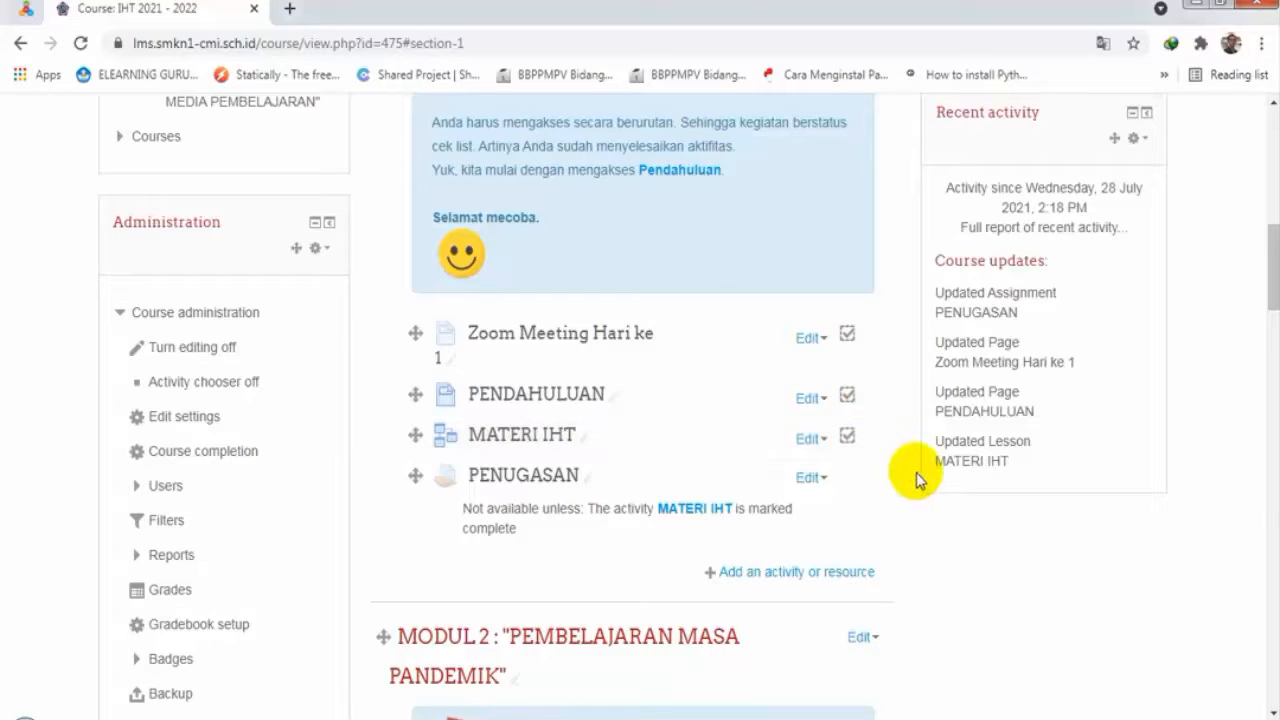
pyautogui.scroll(-2, 905, 482)
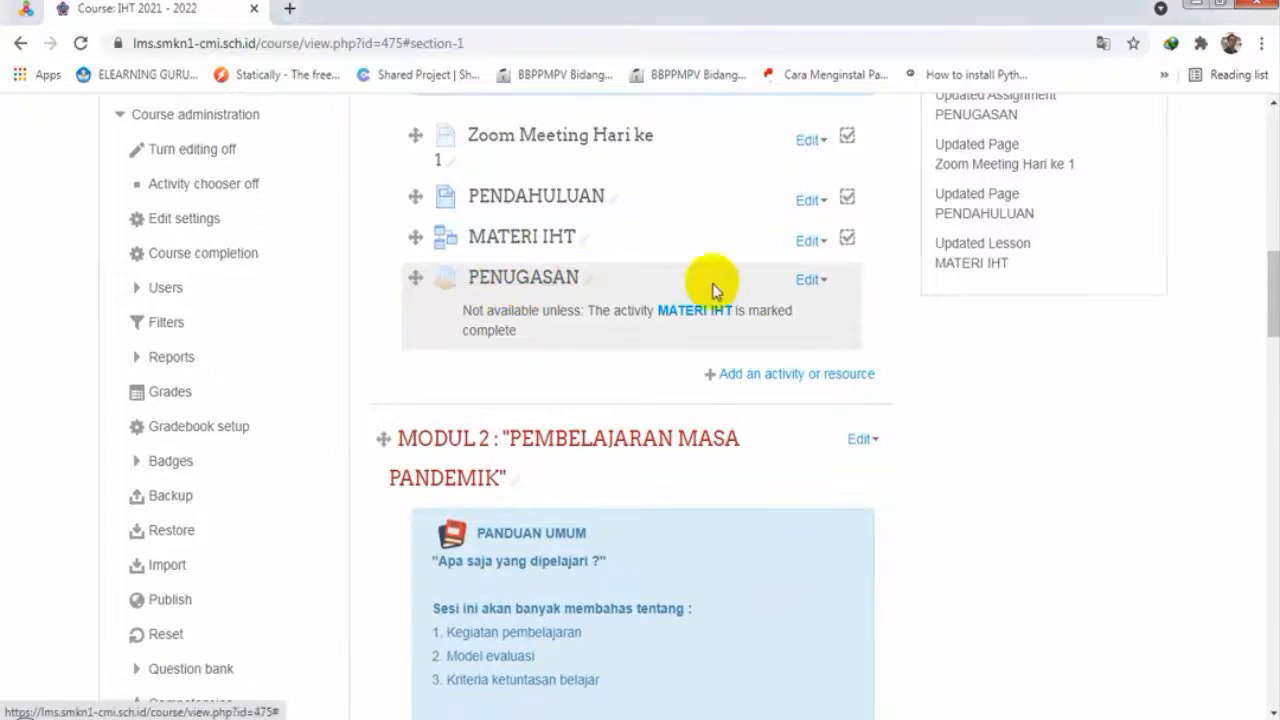
pyautogui.click(810, 282)
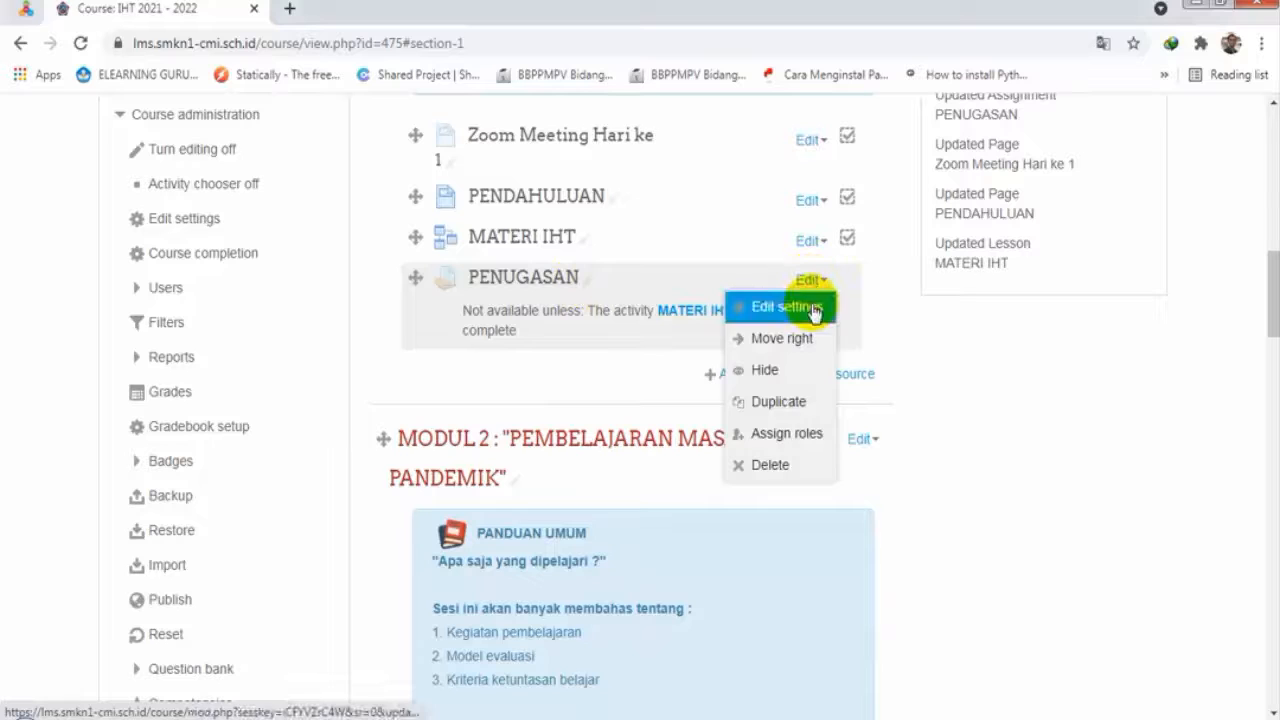
pyautogui.click(812, 306)
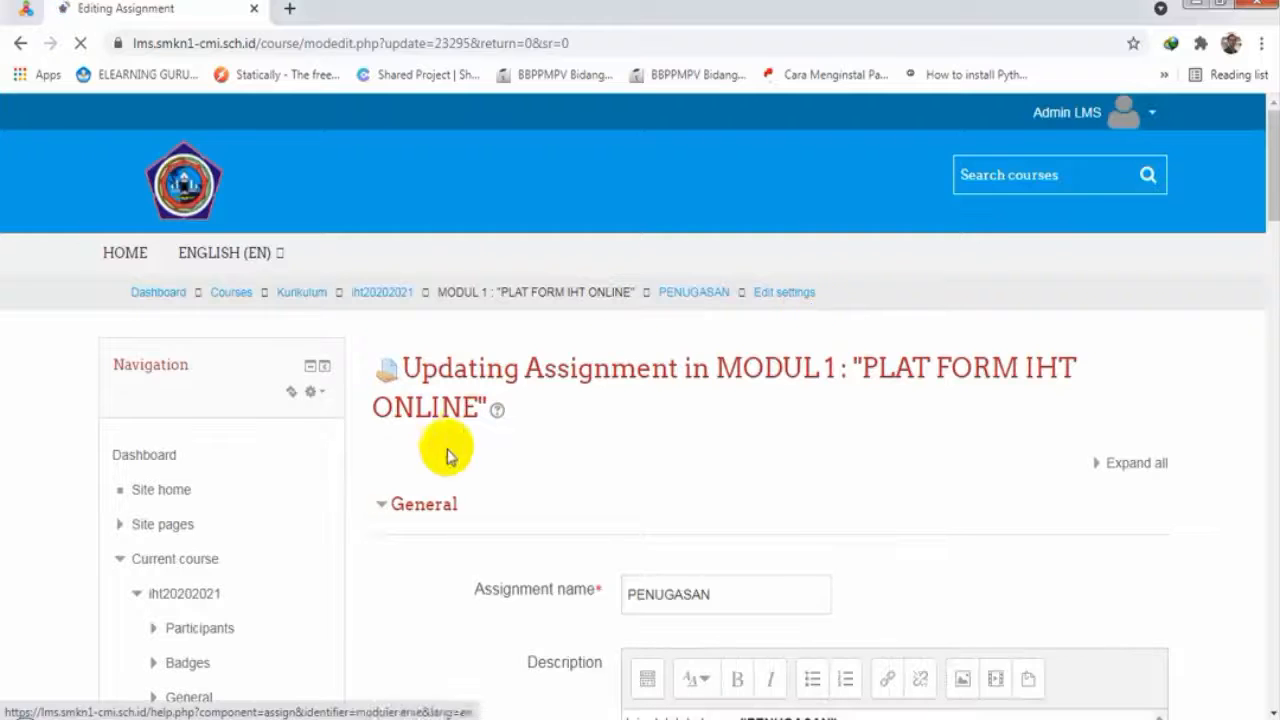
# Step: Collapse the General and Availability sections of the PENUGASAN assignment's settings form
pyautogui.click(380, 505)
pyautogui.scroll(-3, 381, 505)
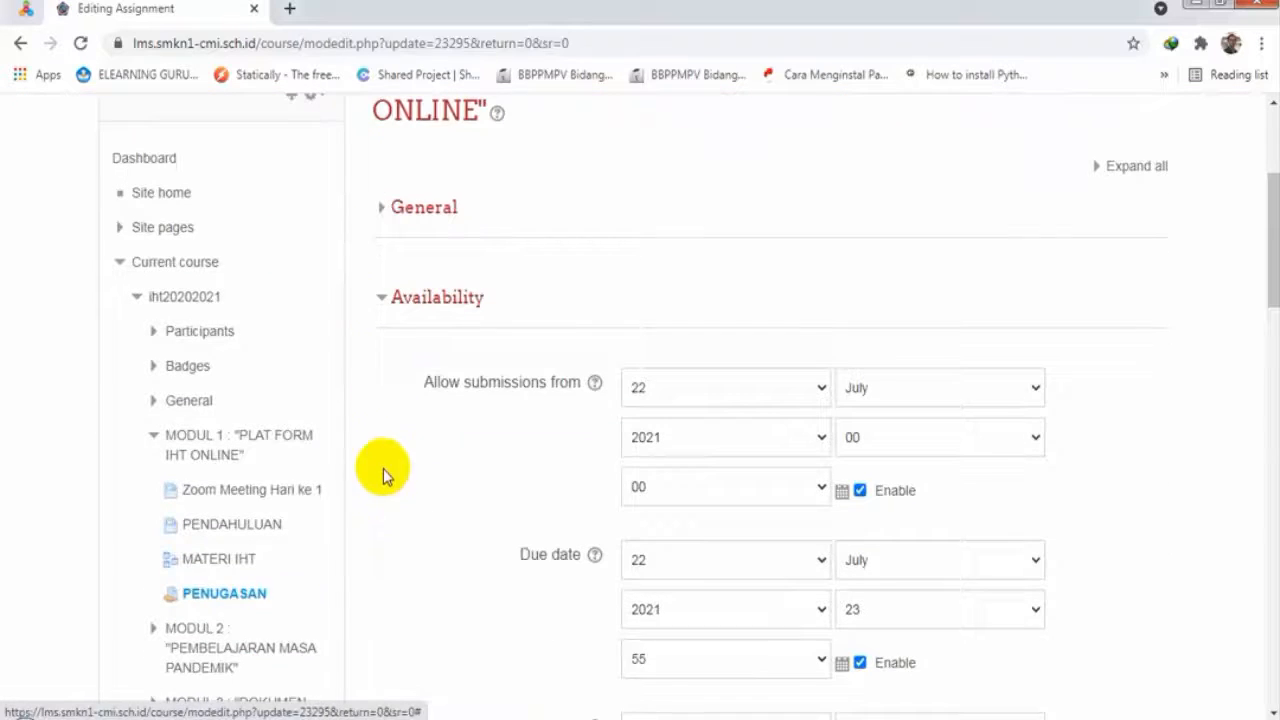
pyautogui.click(383, 302)
pyautogui.scroll(-7, 386, 306)
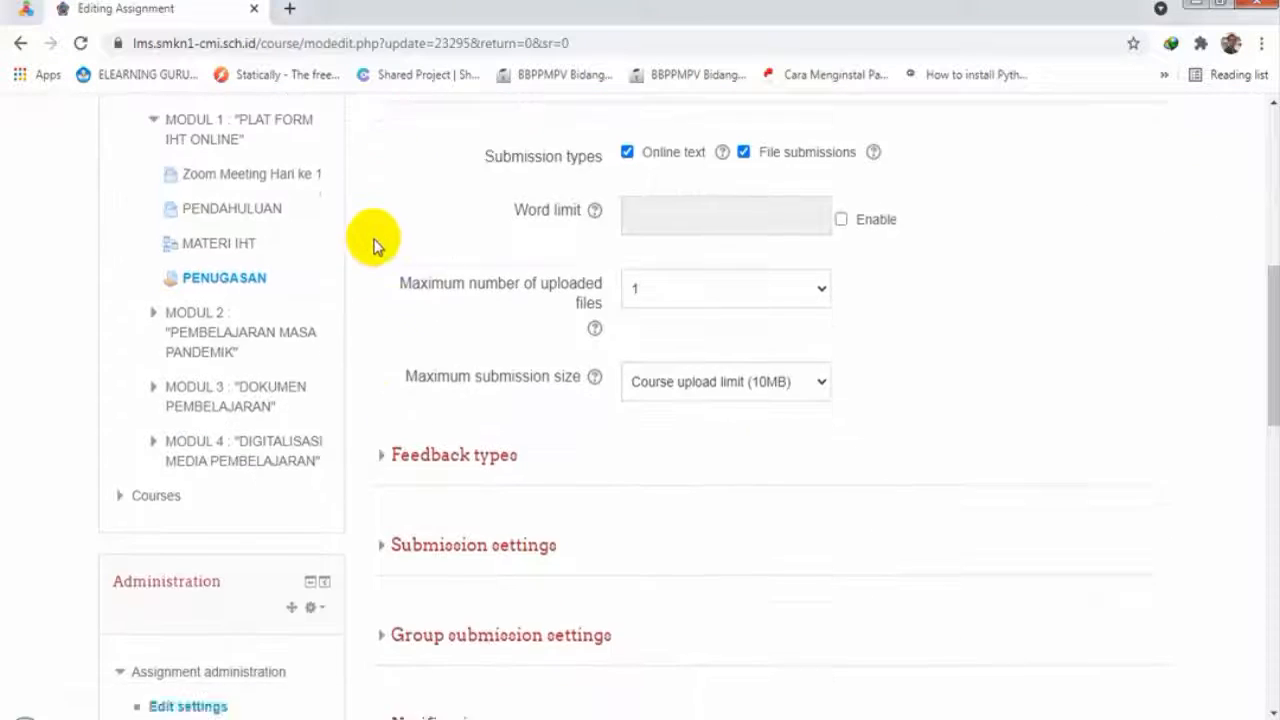
# Step: Set the PENUGASAN assignment's completion tracking to "Show activity as complete when conditions are met"
pyautogui.scroll(-3, 370, 400)
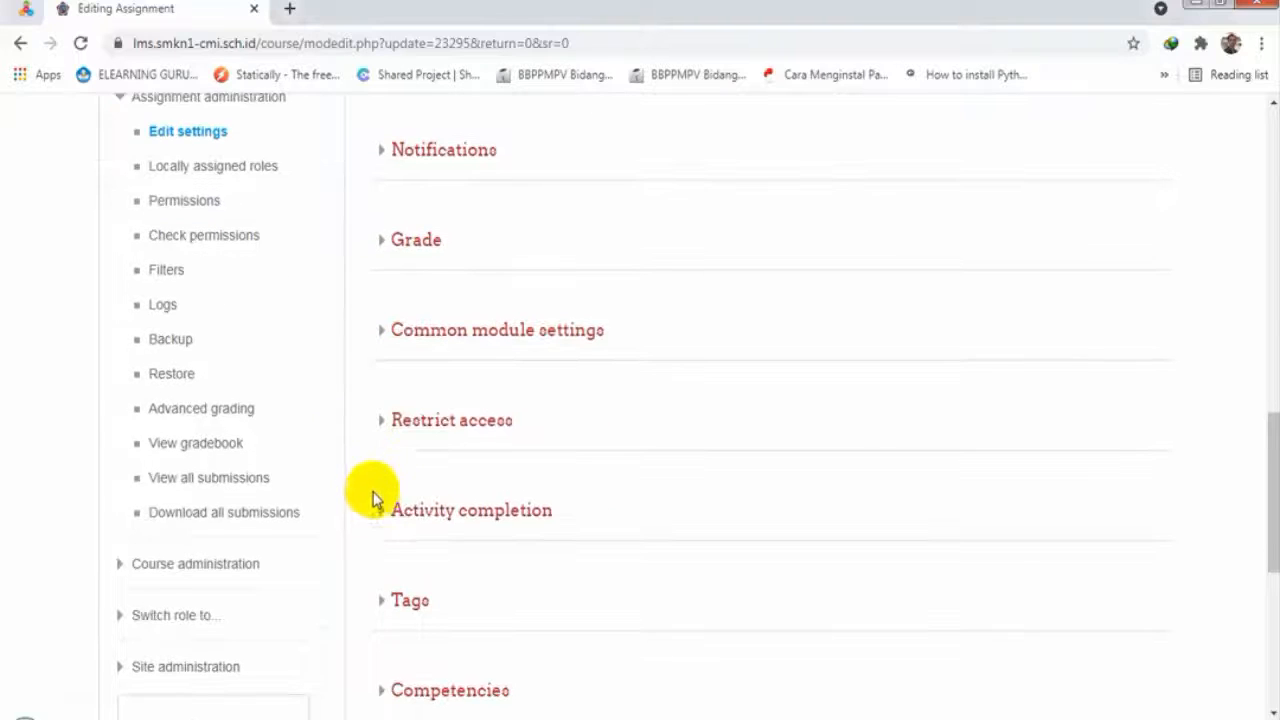
pyautogui.scroll(-3, 380, 418)
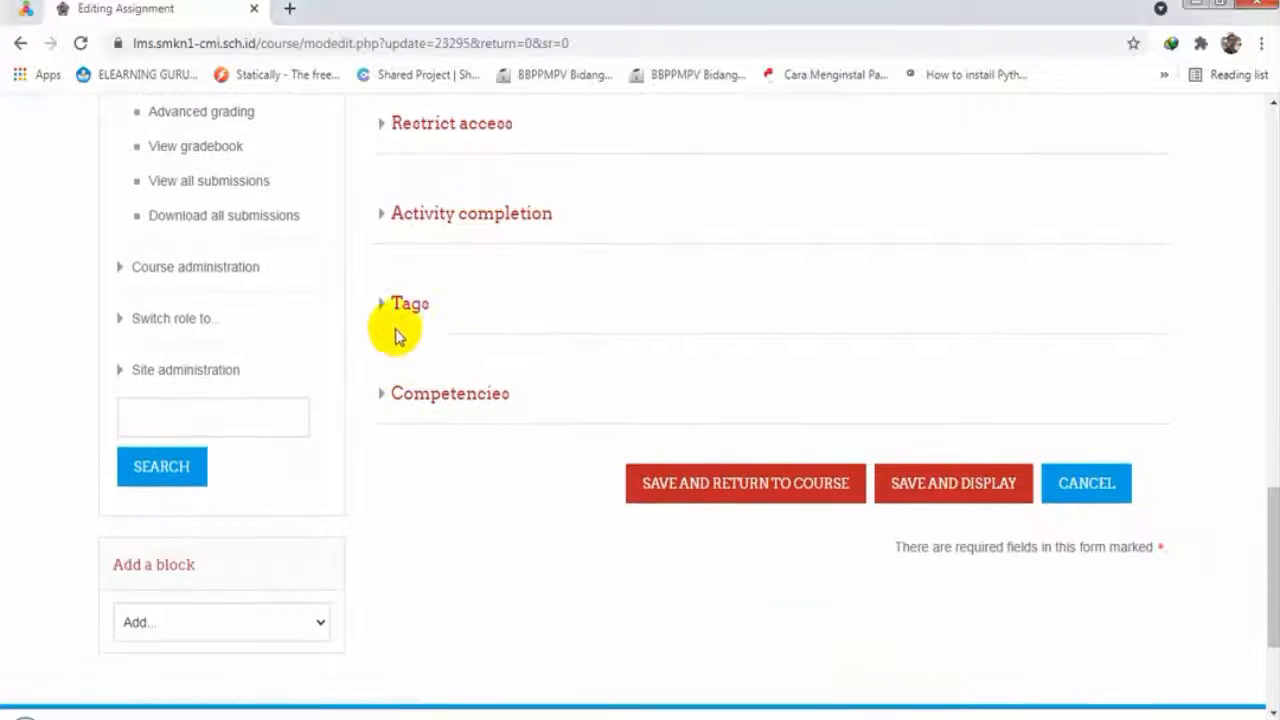
pyautogui.click(383, 218)
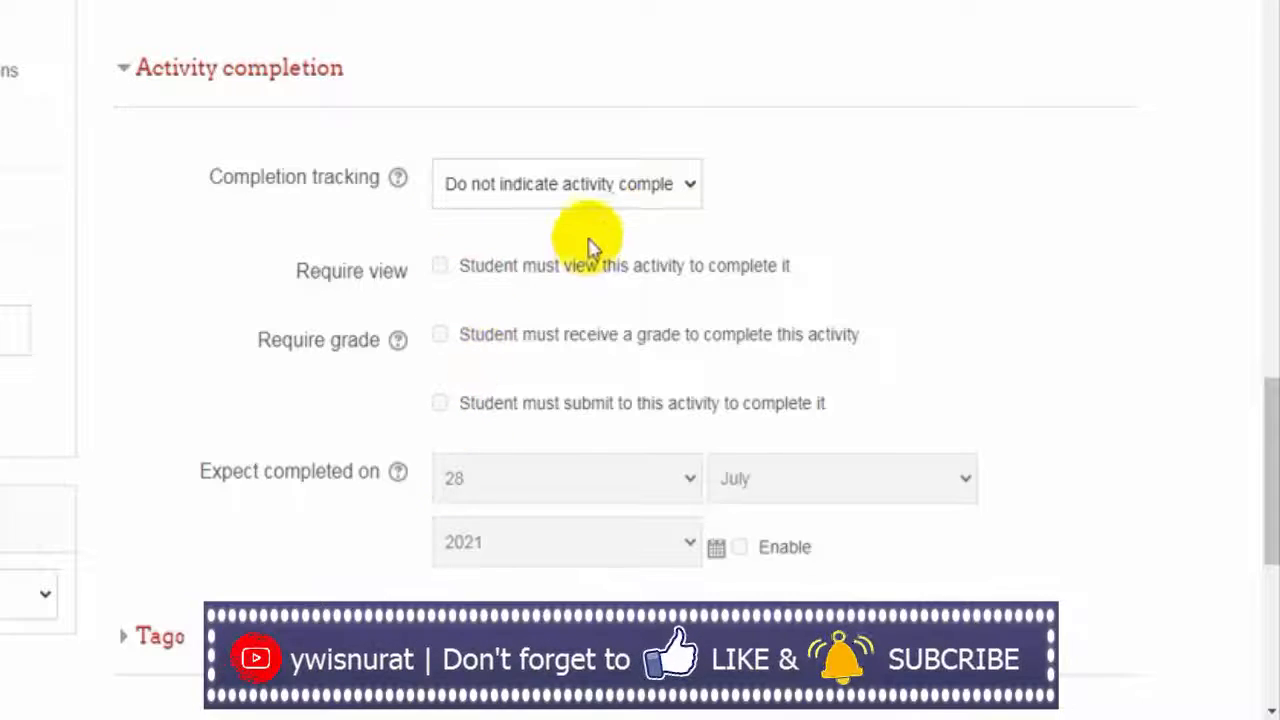
pyautogui.click(607, 190)
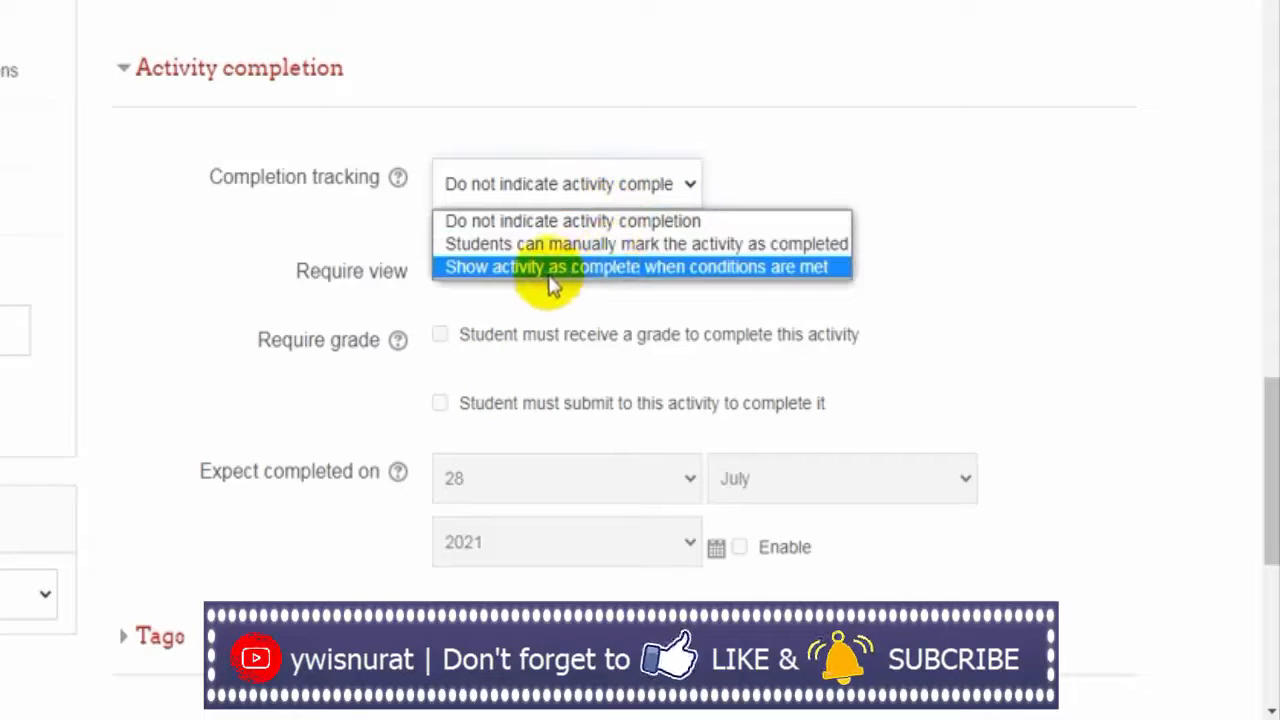
pyautogui.click(666, 270)
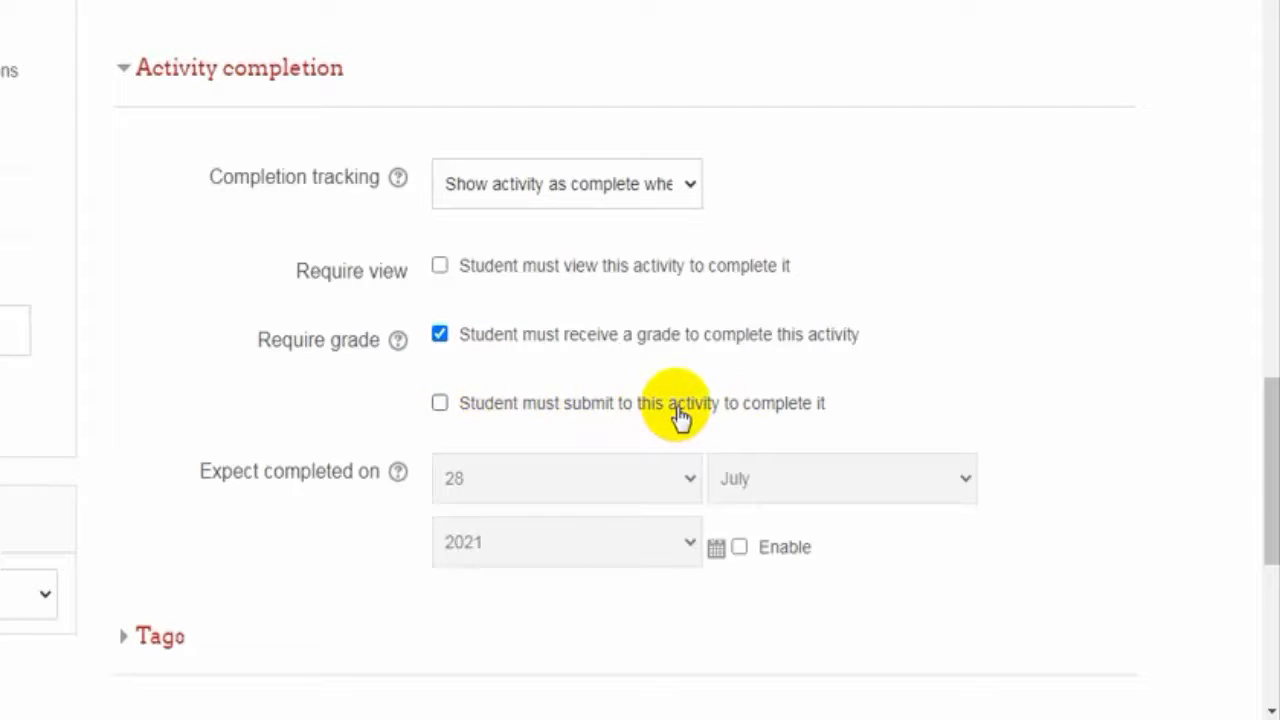
# Step: Require students to submit to PENUGASAN, without requiring a view or a grade, then save and return to the course's MODUL 1 activities
pyautogui.click(440, 402)
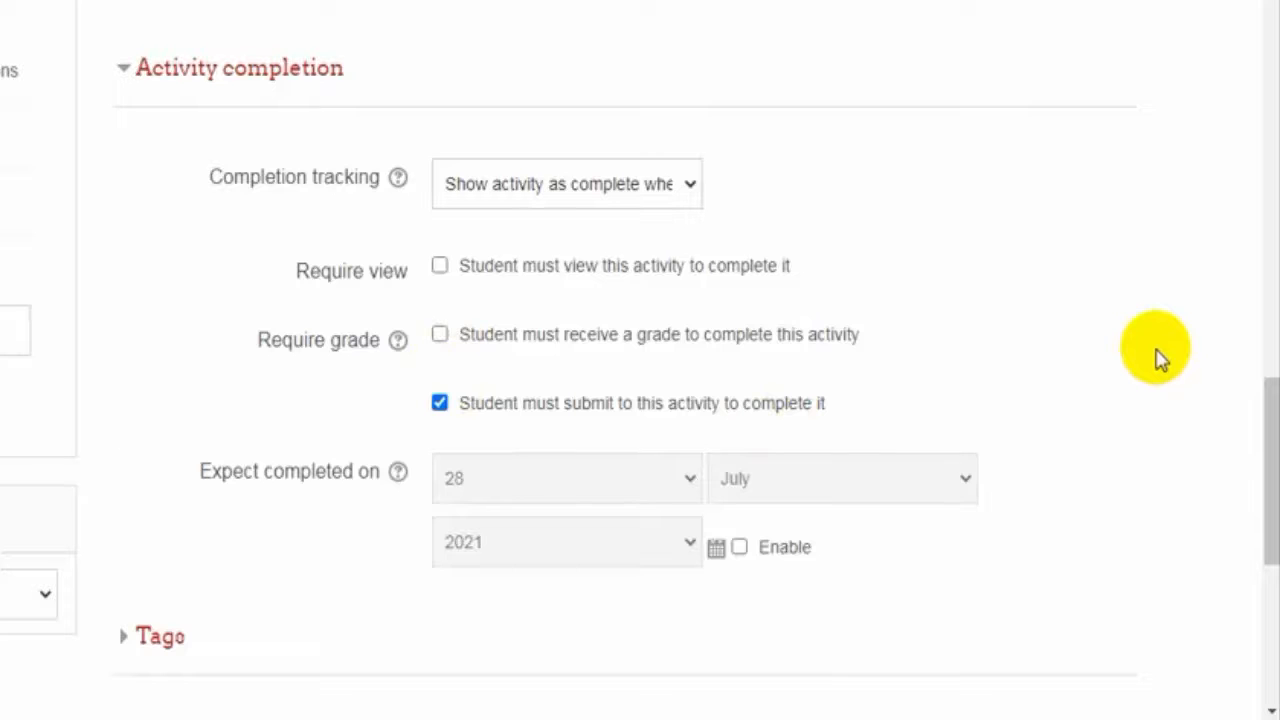
pyautogui.scroll(-3, 1000, 340)
pyautogui.scroll(-3, 700, 300)
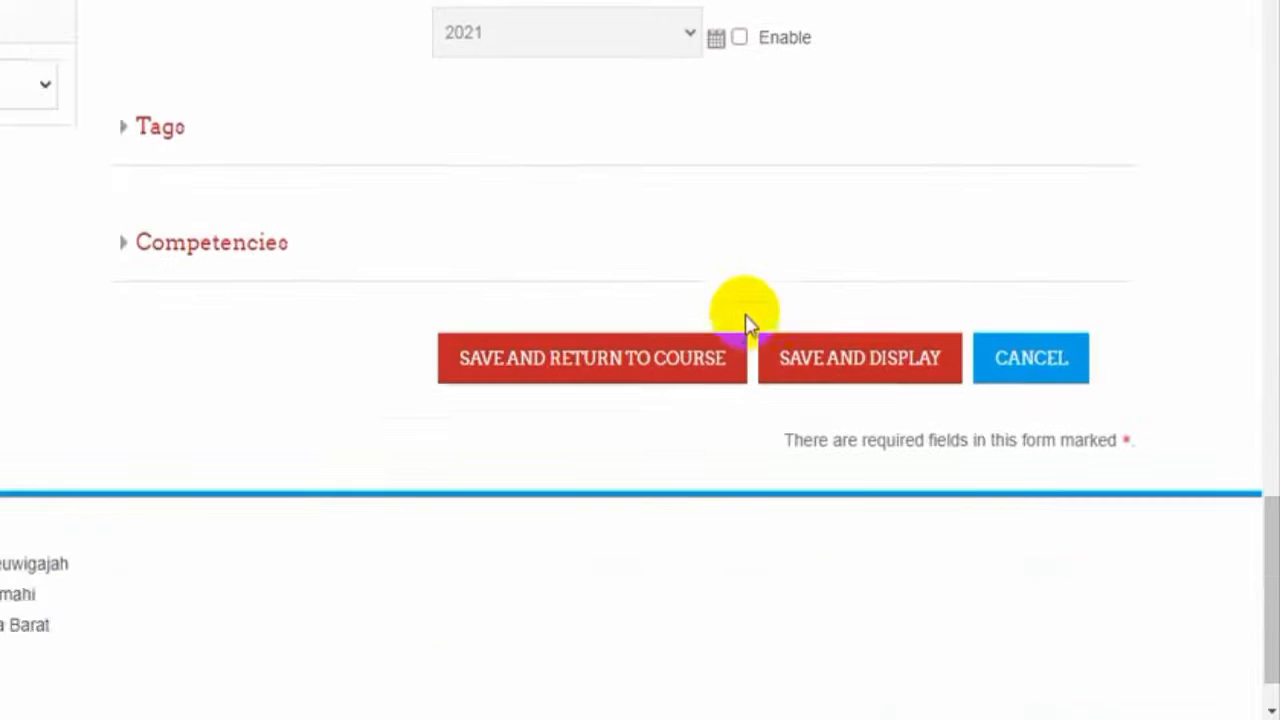
pyautogui.click(518, 370)
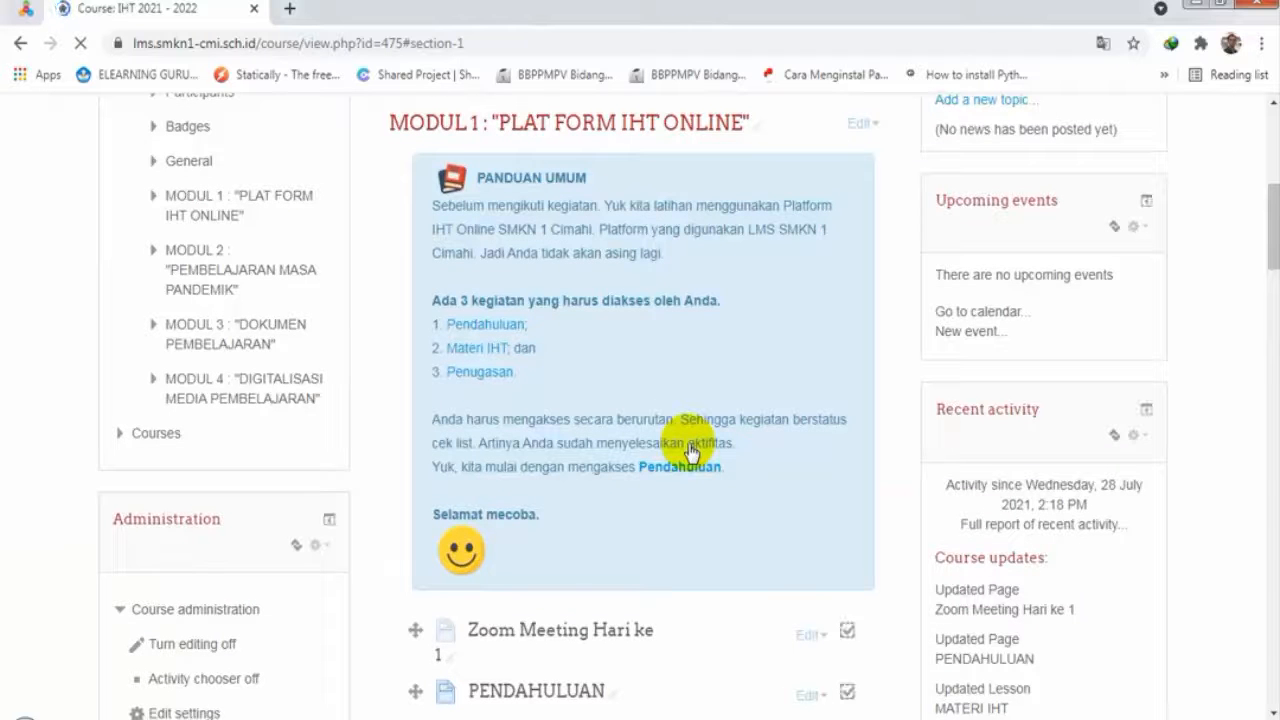
pyautogui.scroll(-5, 690, 450)
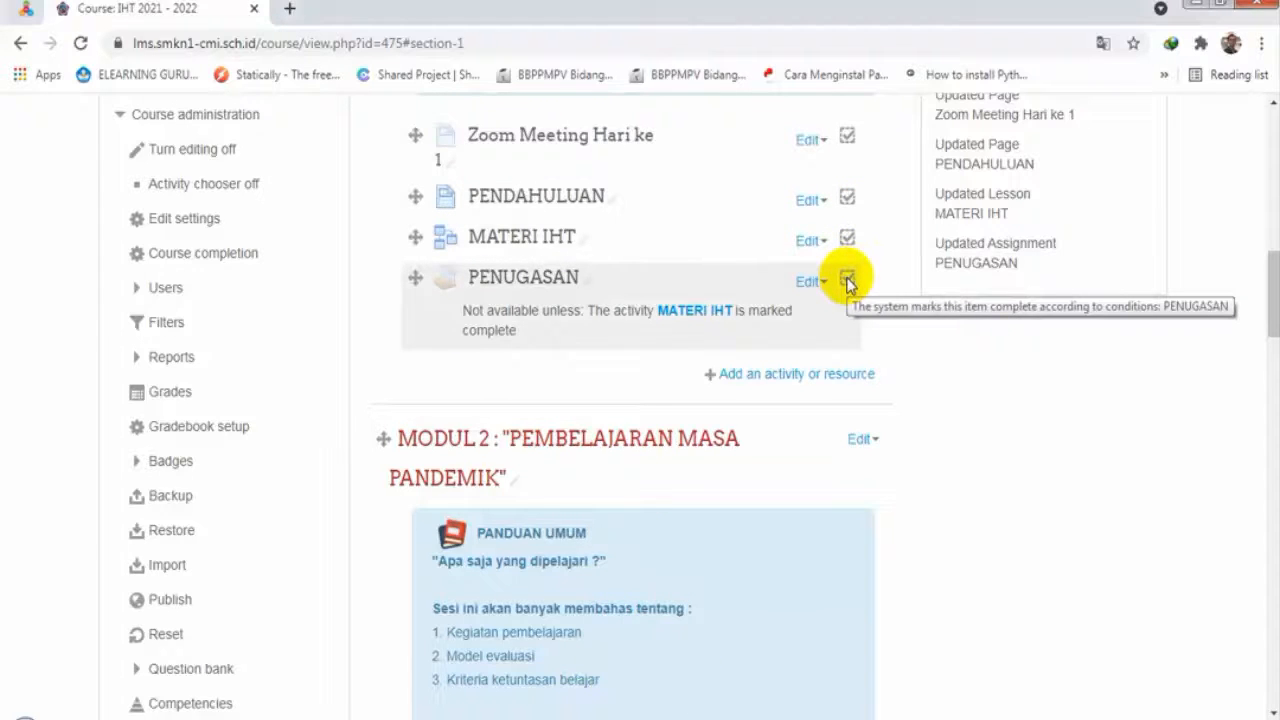
pyautogui.scroll(3, 883, 348)
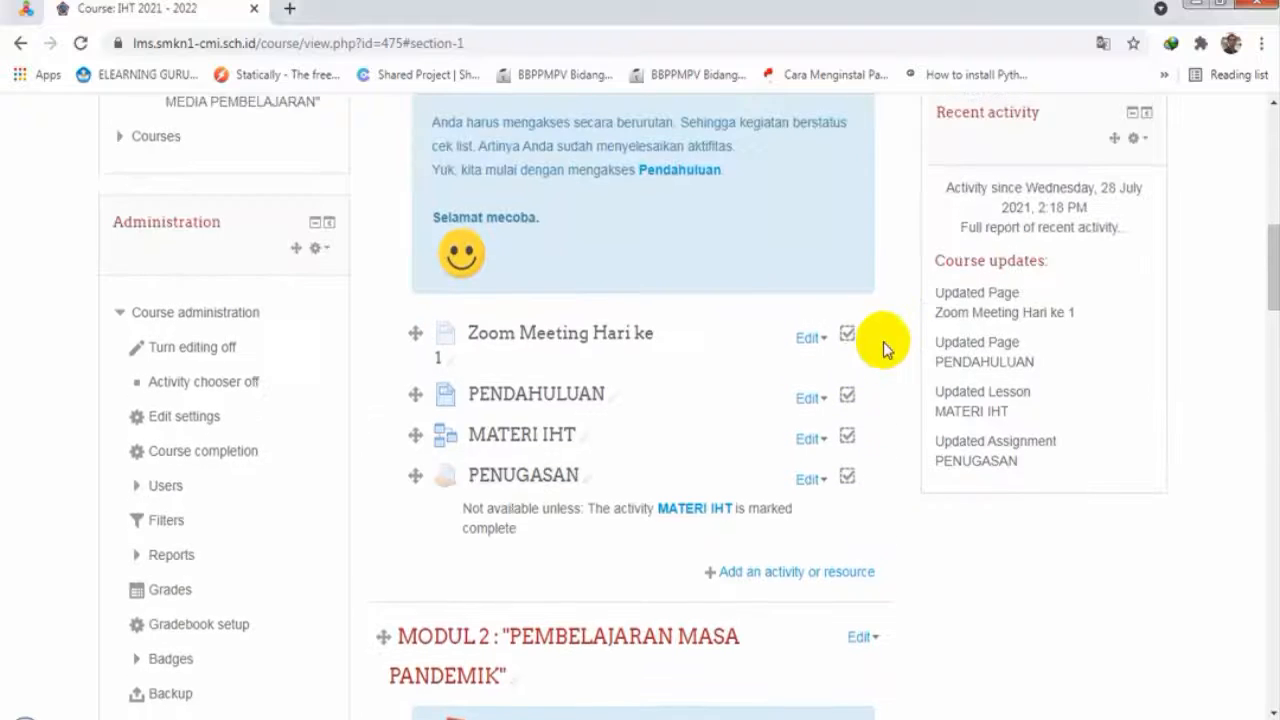